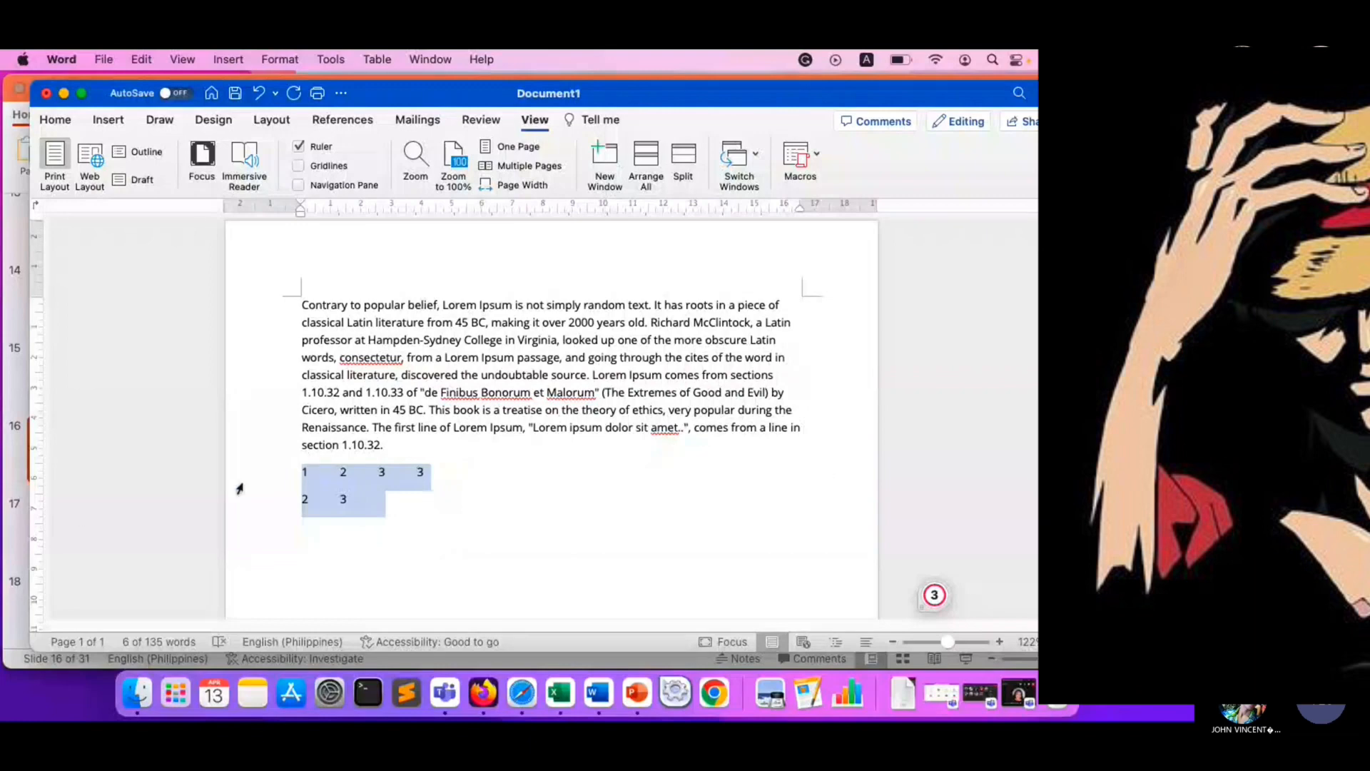
- Place the insertion point on the empty line below the two rows of tabbed numbers
click(301, 493)
drag(300, 470, 426, 502)
click(439, 511)
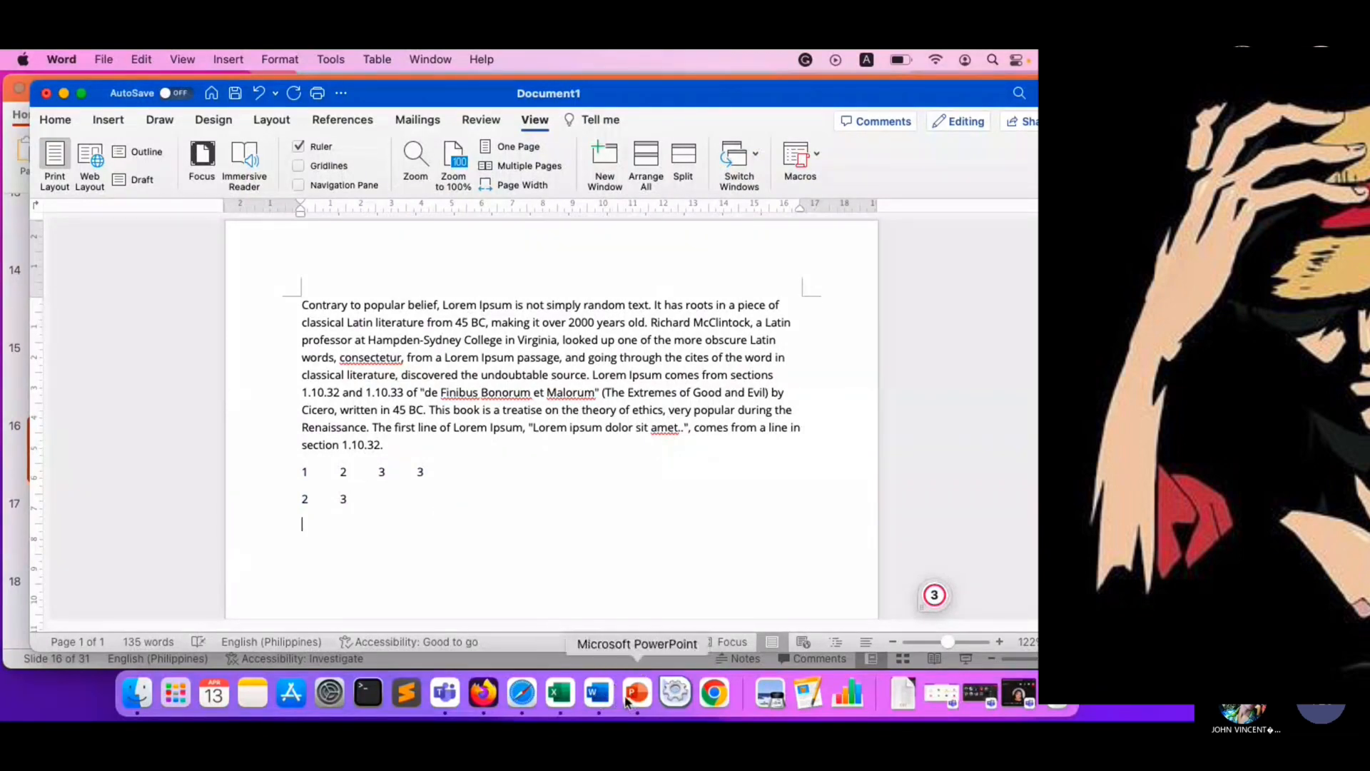
- Switch to the PowerPoint slide on tables and review its instructions for inserting a table, checking them against Word's Insert tools
click(637, 693)
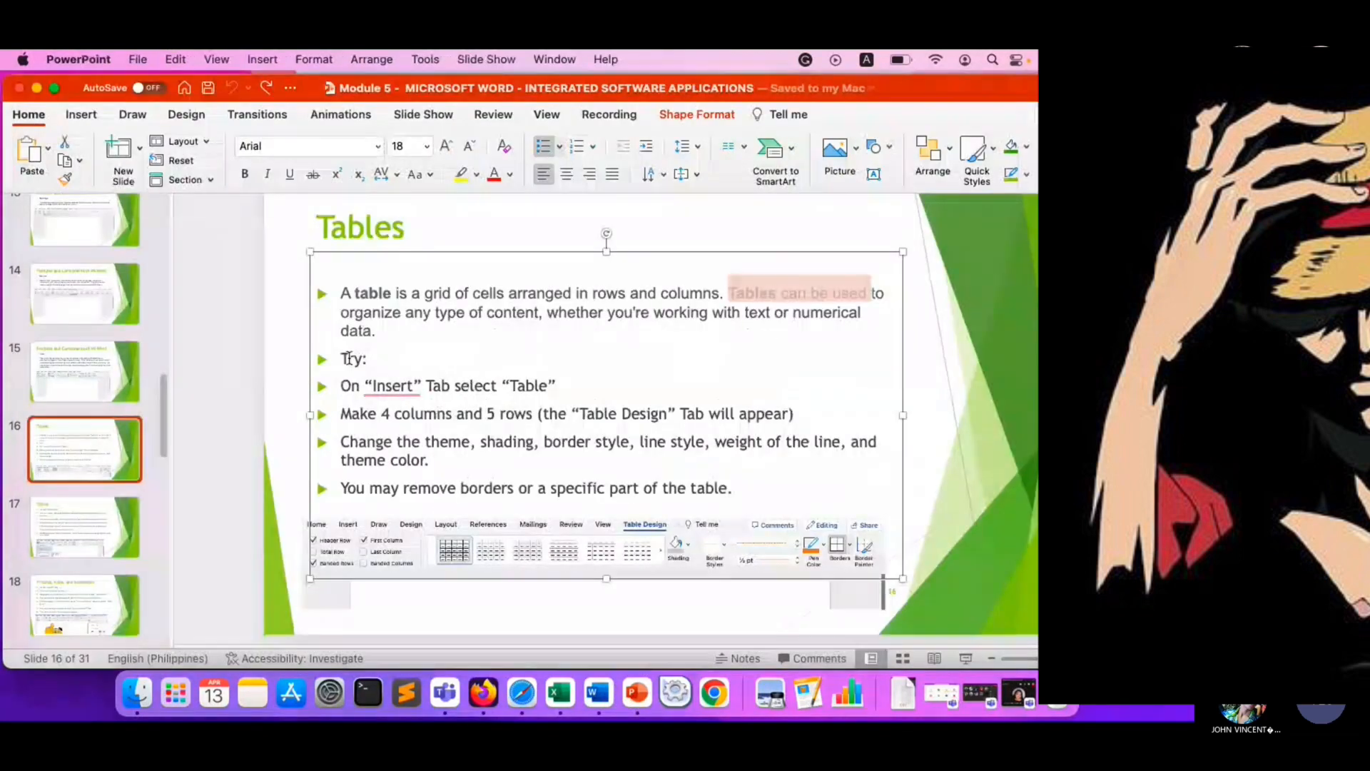
double_click(383, 386)
double_click(385, 386)
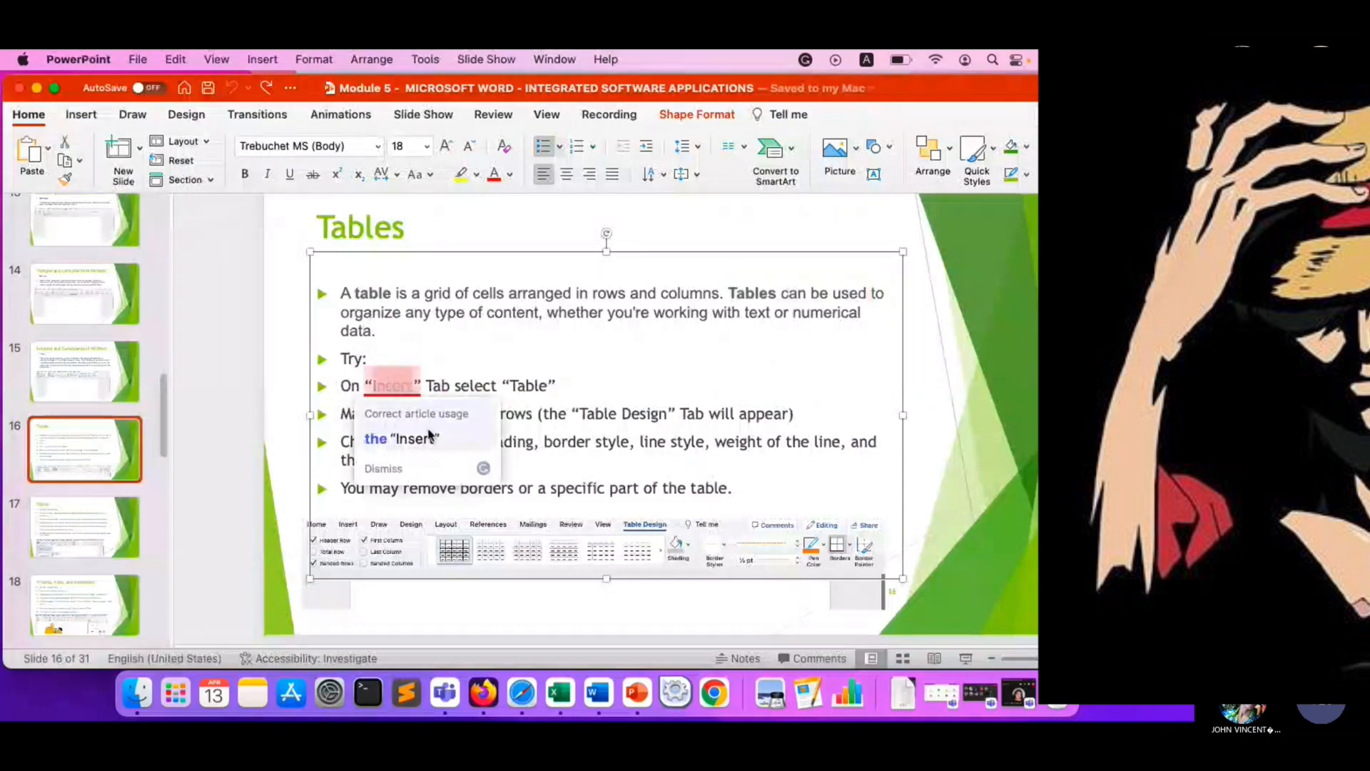
click(598, 692)
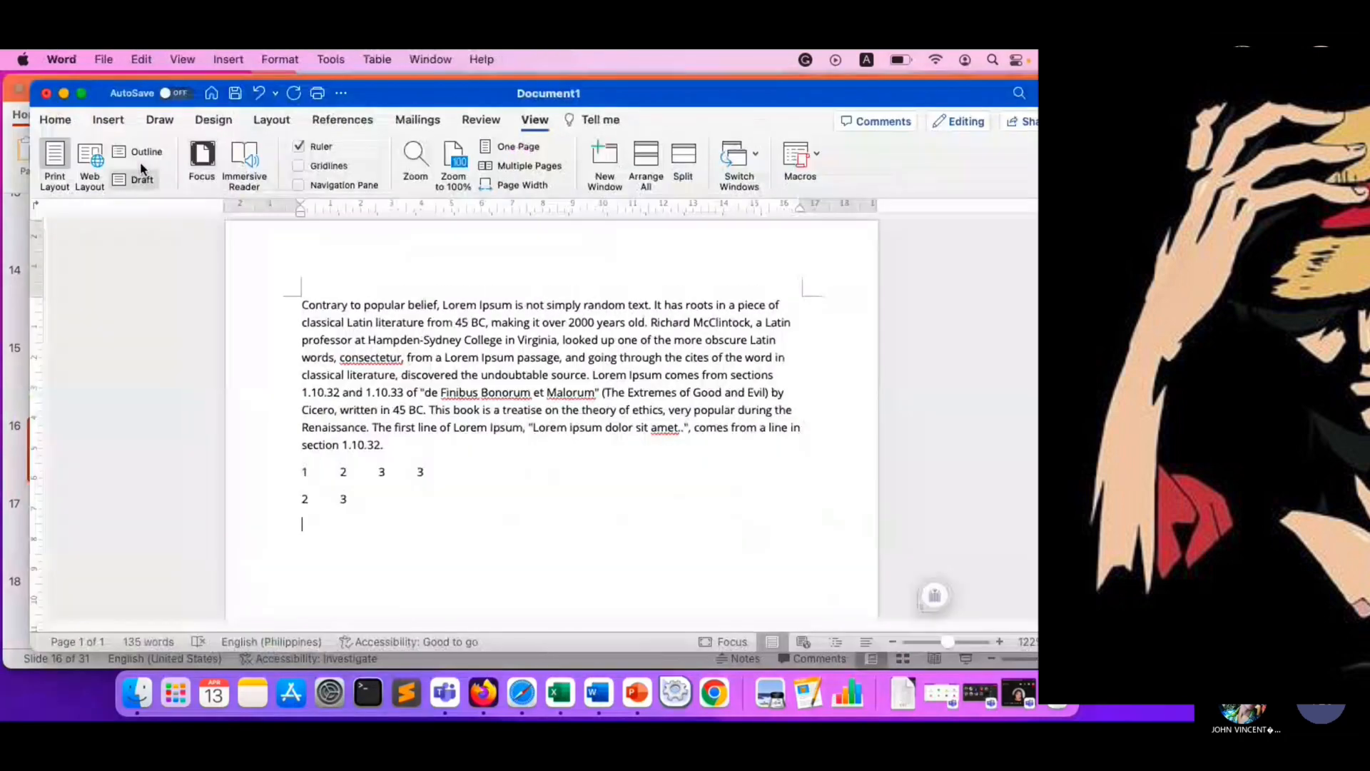
click(109, 119)
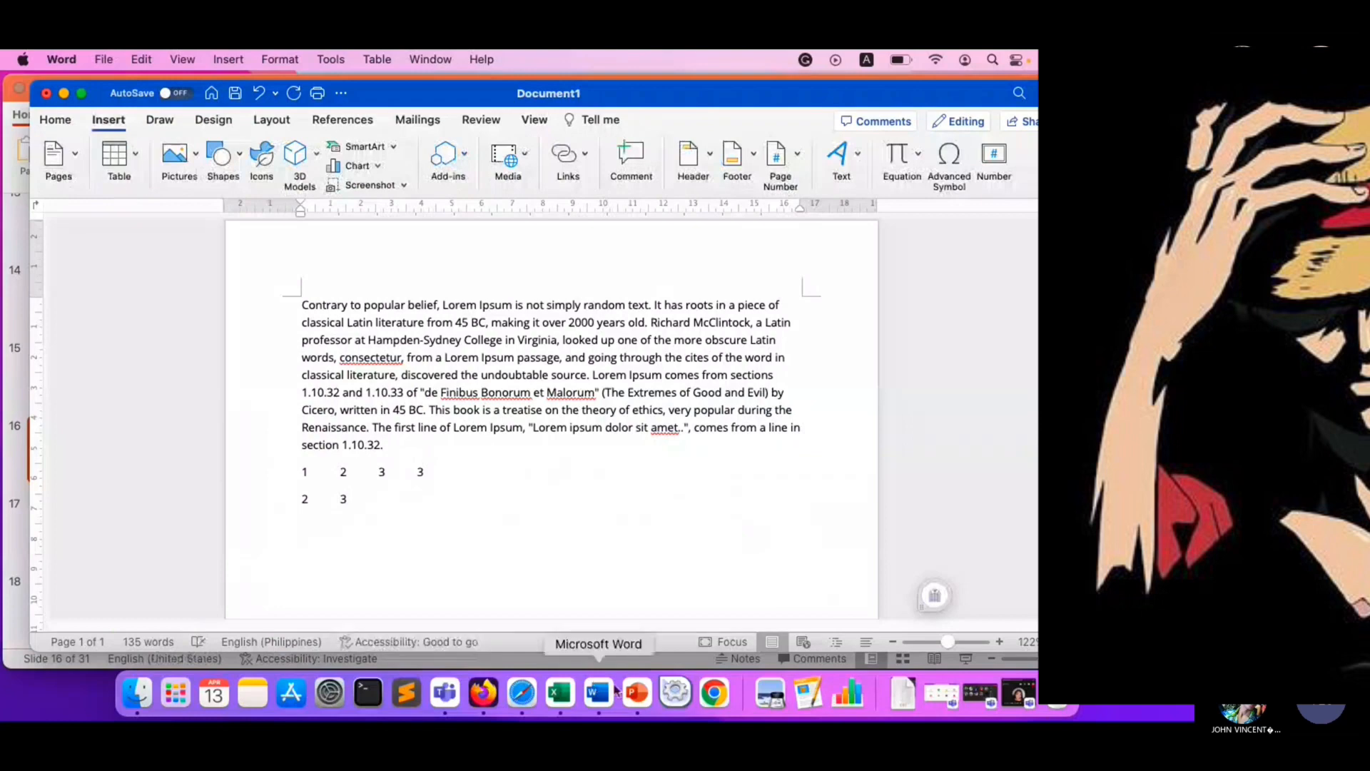
click(636, 693)
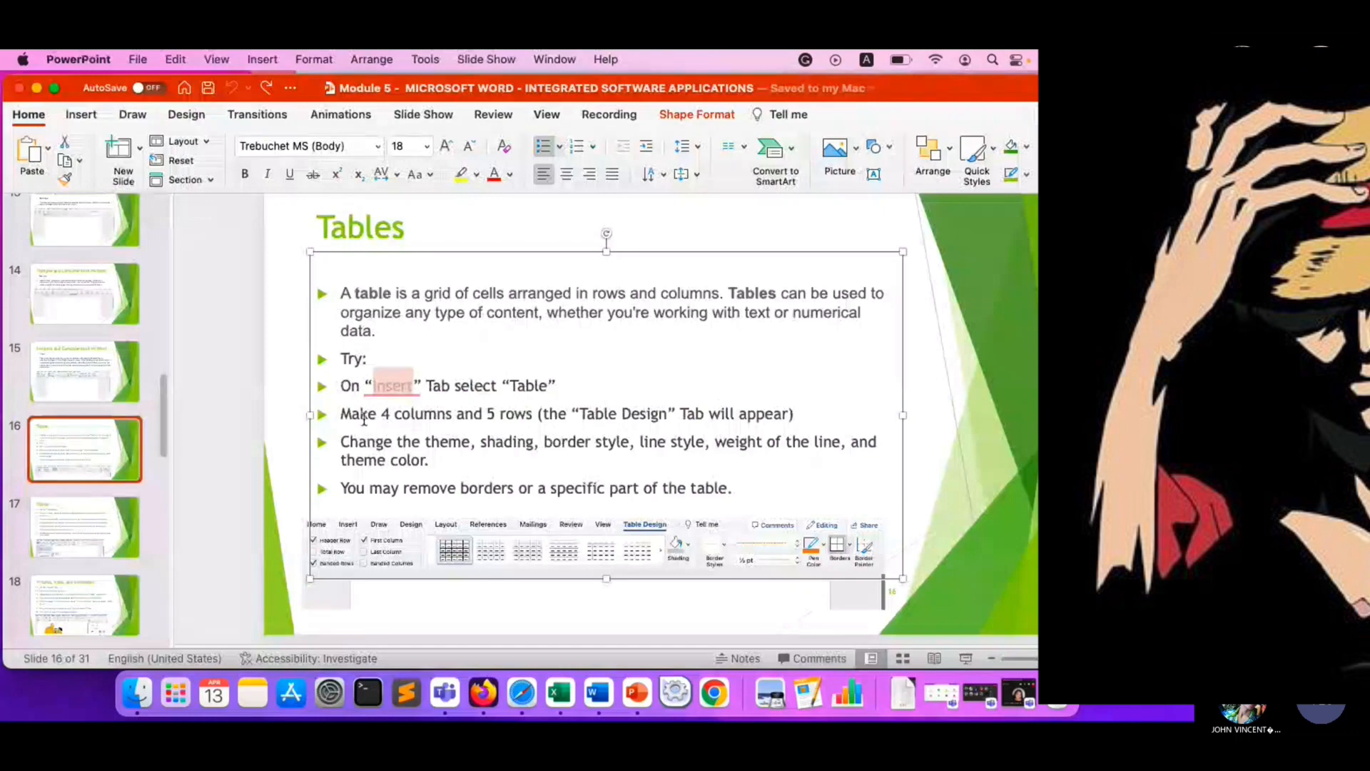
drag(363, 416, 786, 415)
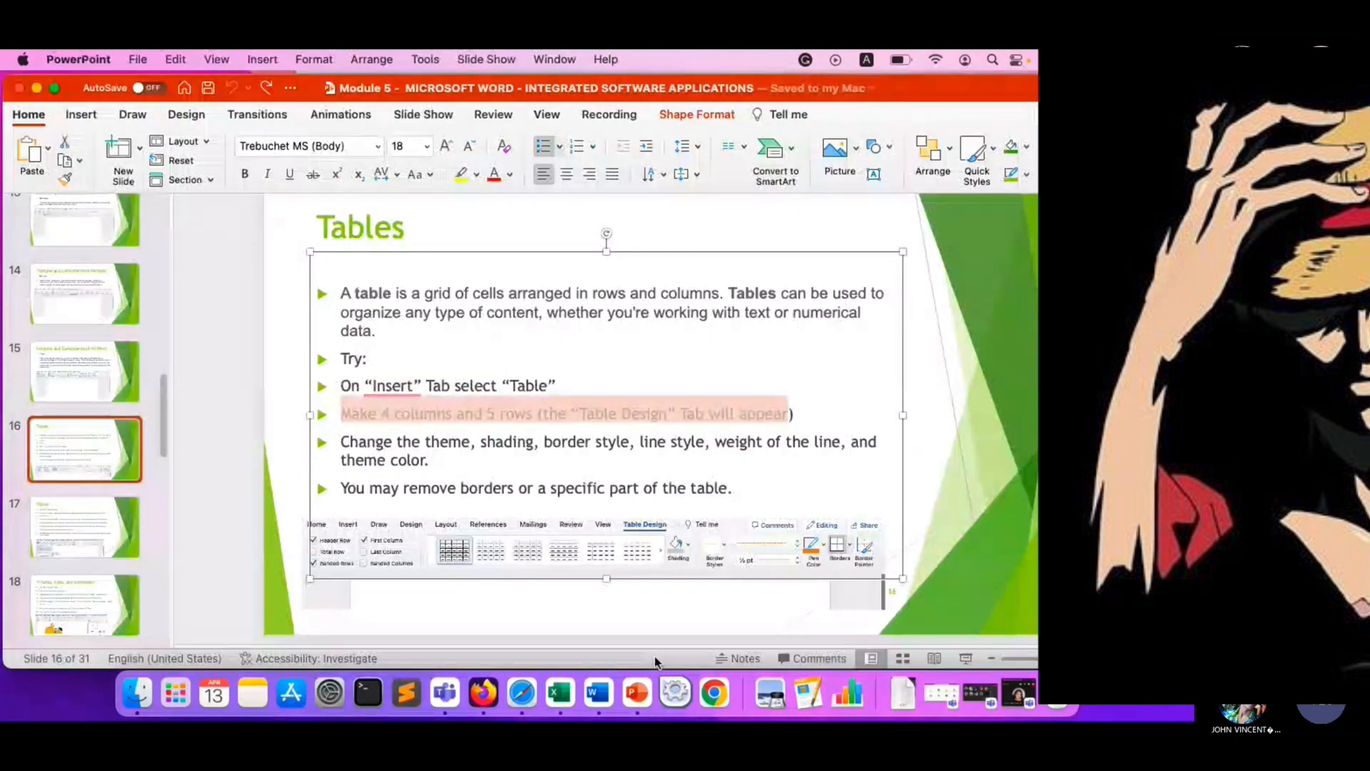
- Switch back to Word and insert a table with 5 columns and 4 rows below the tabbed numbers
click(598, 692)
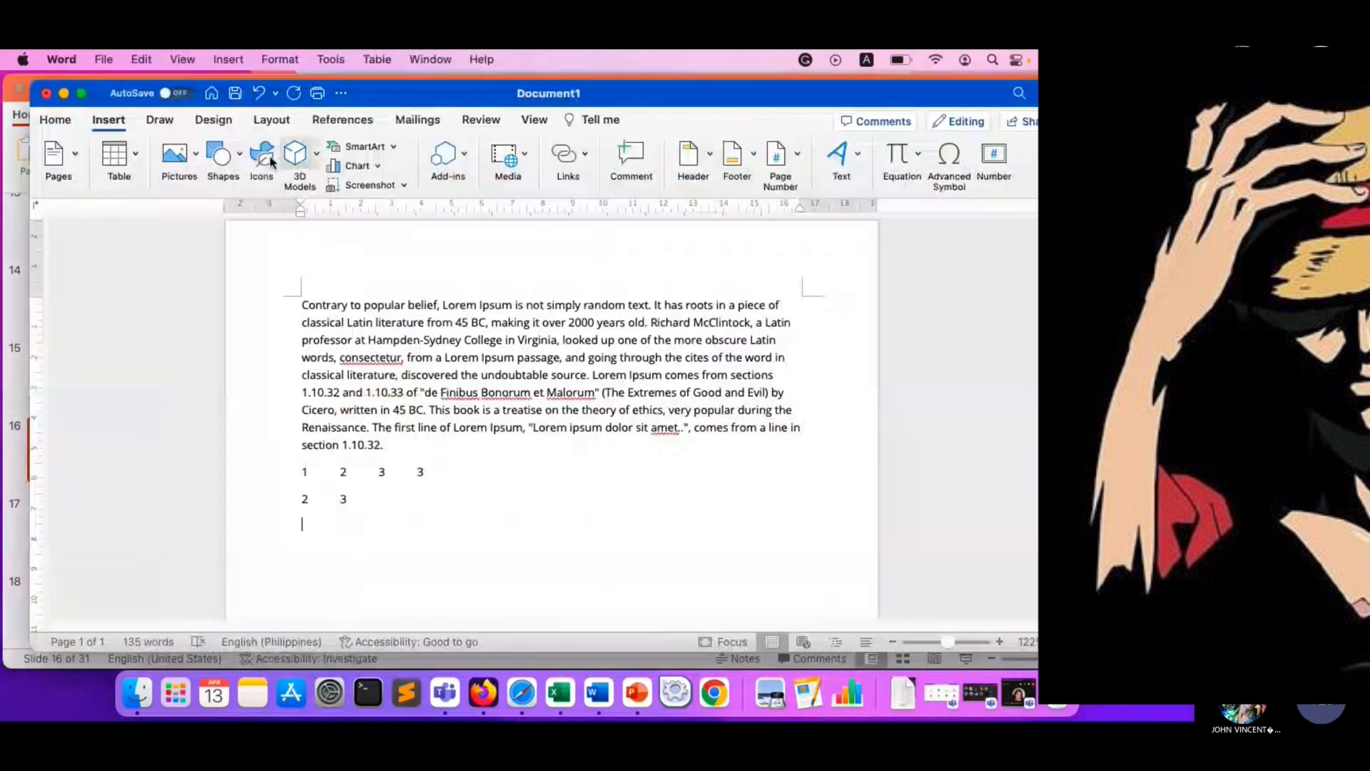
click(134, 154)
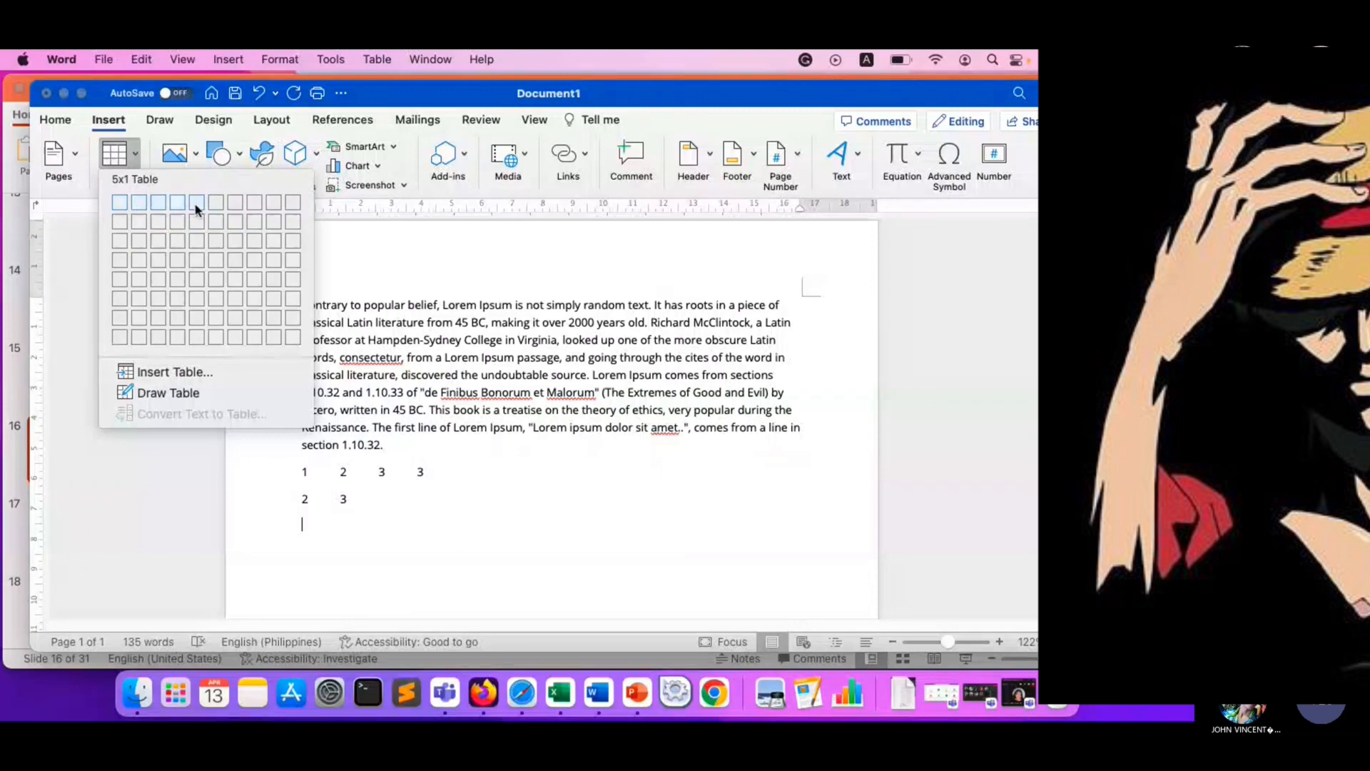
click(194, 265)
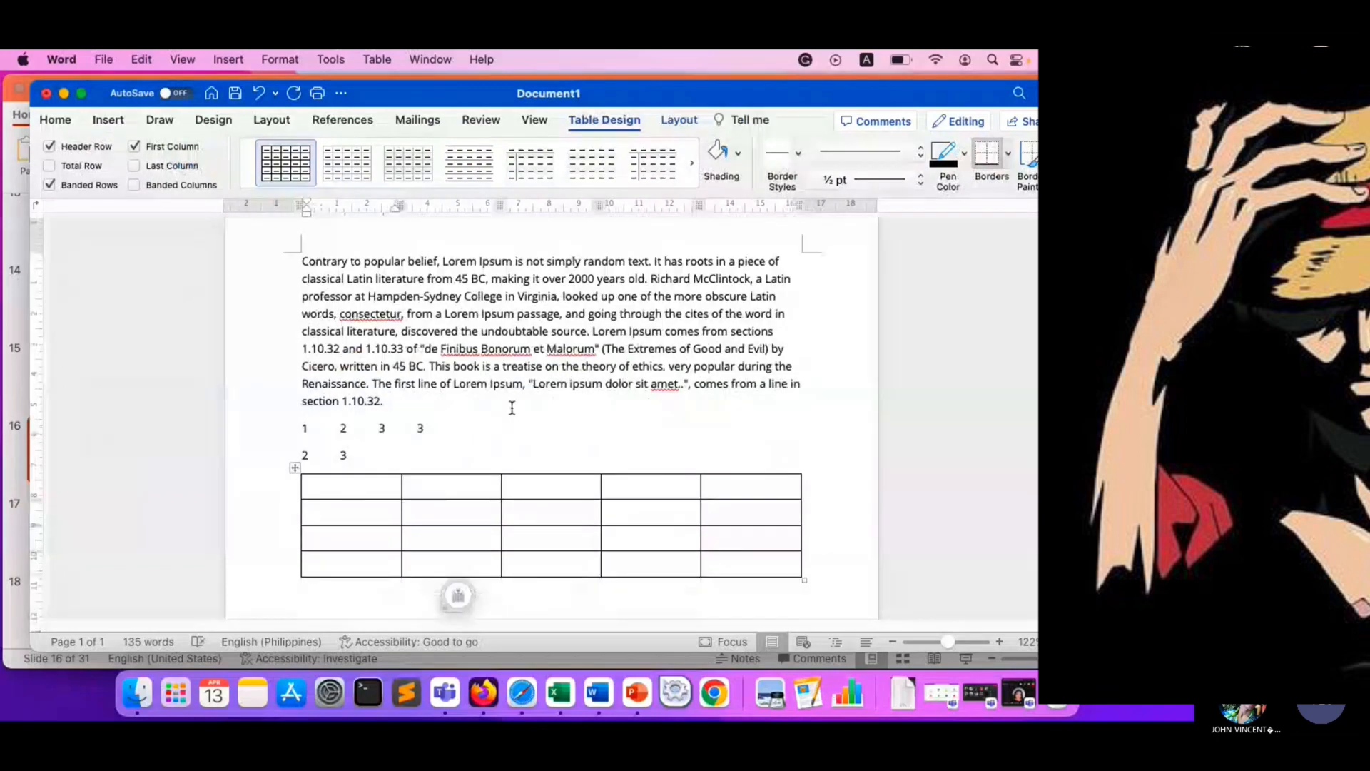
- Enter 1 in the first cell of the new table
scroll(512, 407, down, 5)
click(294, 307)
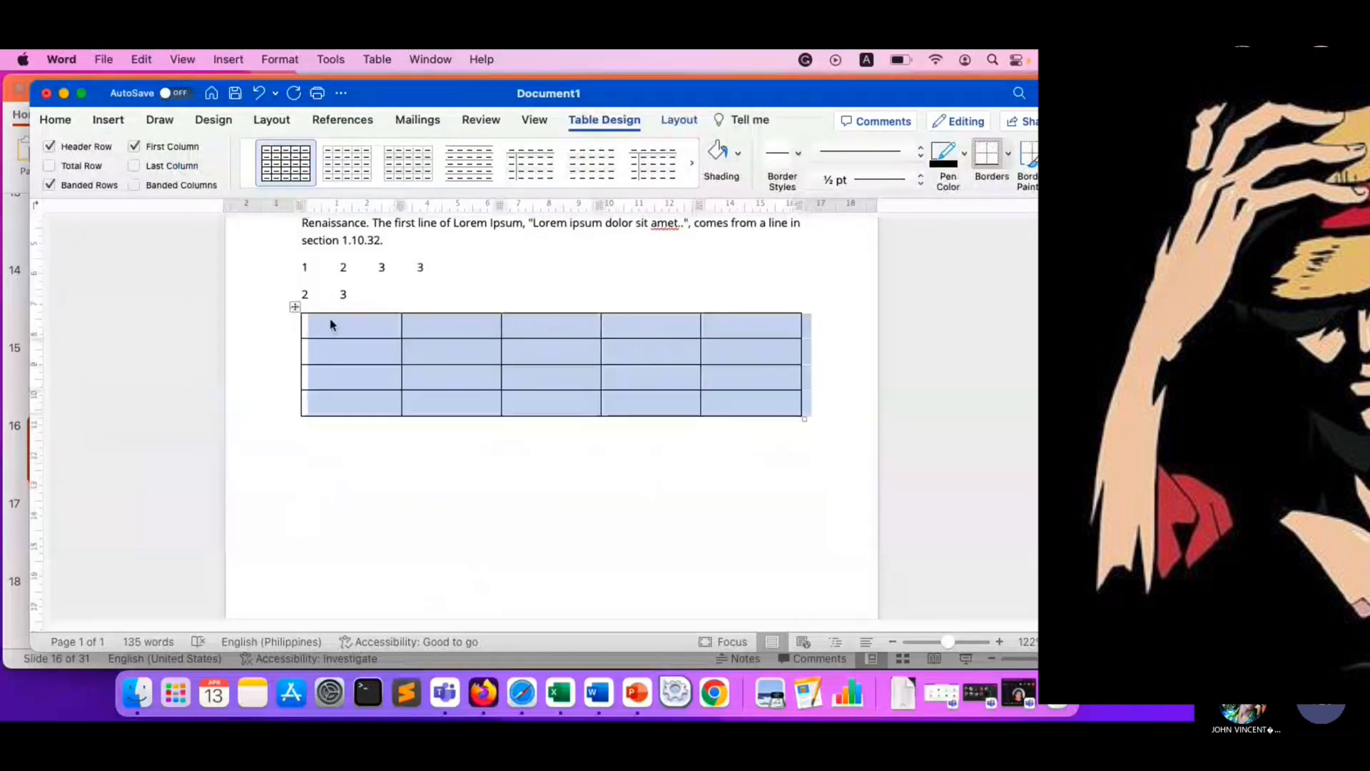
click(330, 324)
text(1)
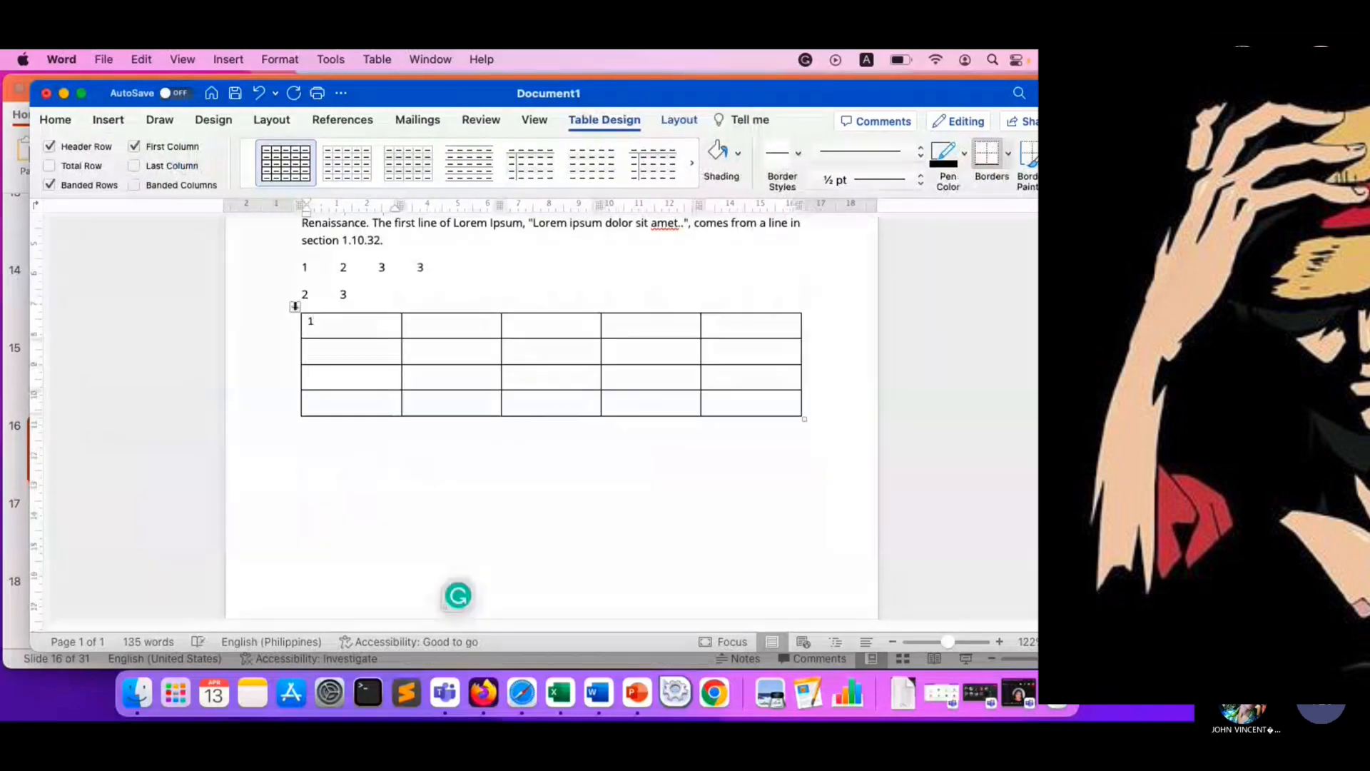
- Move the table up into the Lorem Ipsum paragraph, and bring it back just below the tabbed numbers
drag(294, 306, 204, 335)
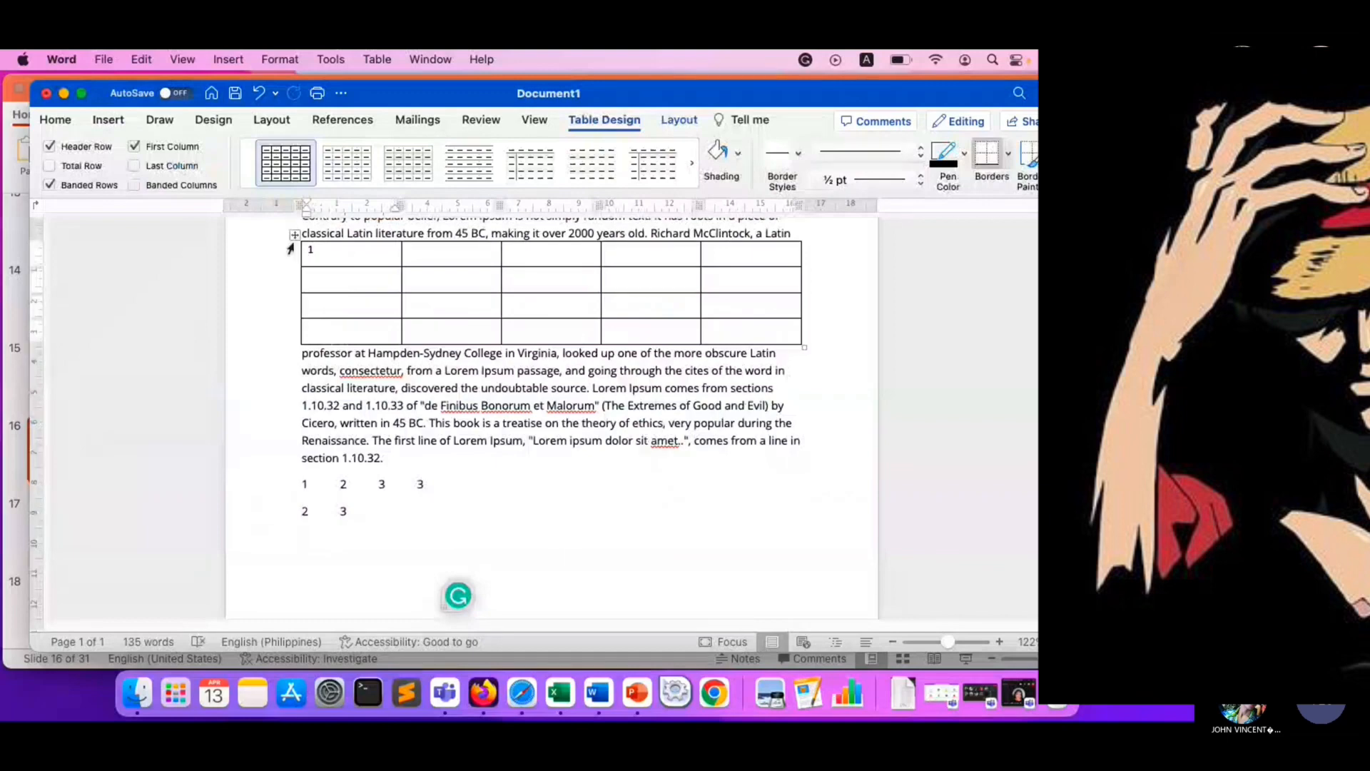
drag(294, 234, 424, 489)
scroll(424, 489, down, 1)
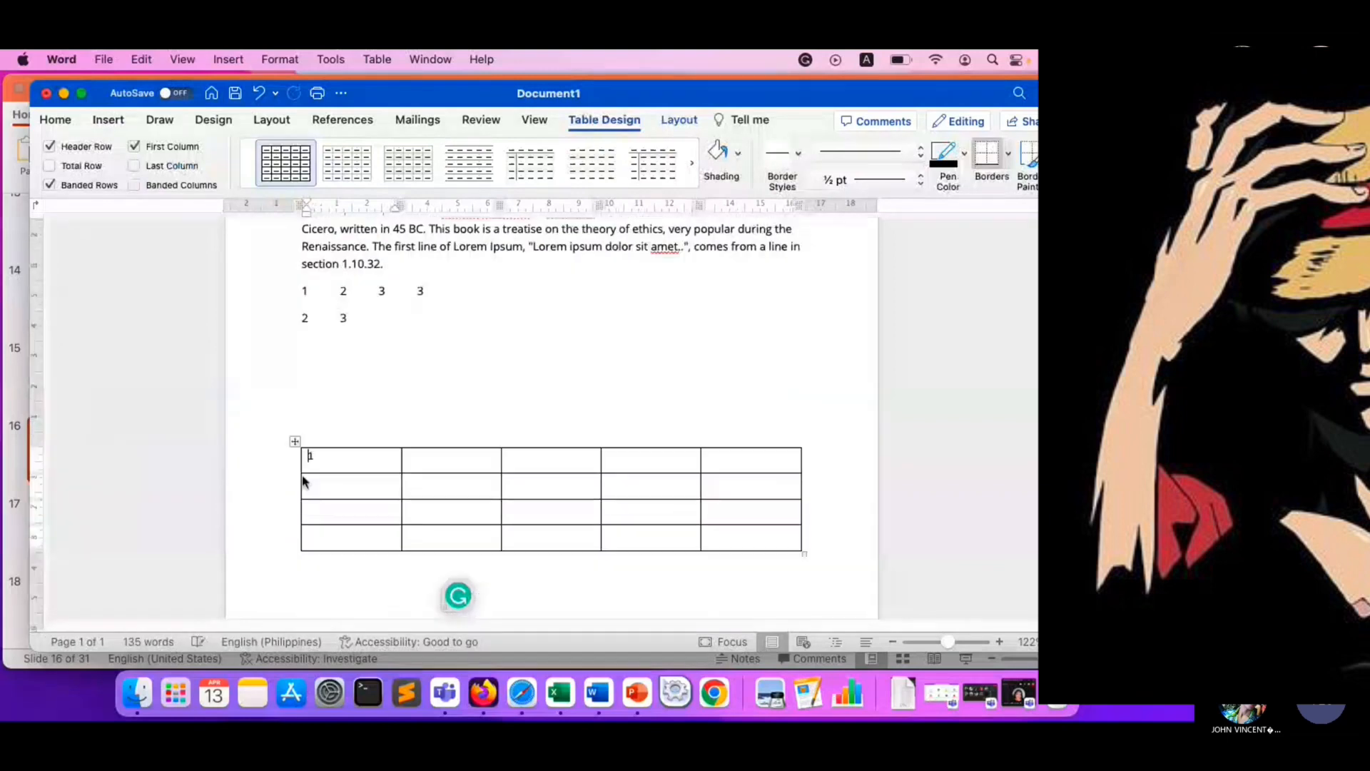
drag(295, 442, 297, 358)
- Try the light gray gridline style on the table, and restore the black grid style
click(309, 370)
text(1)
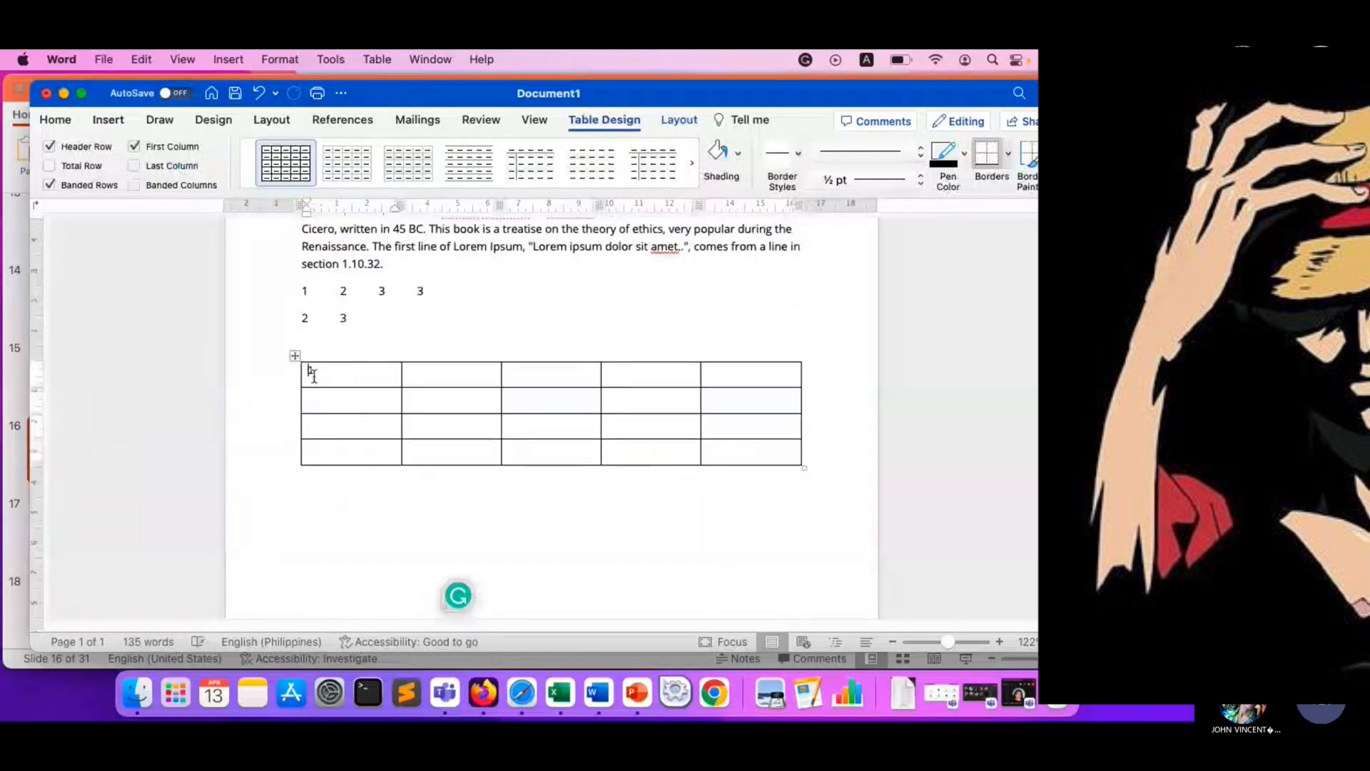
click(341, 169)
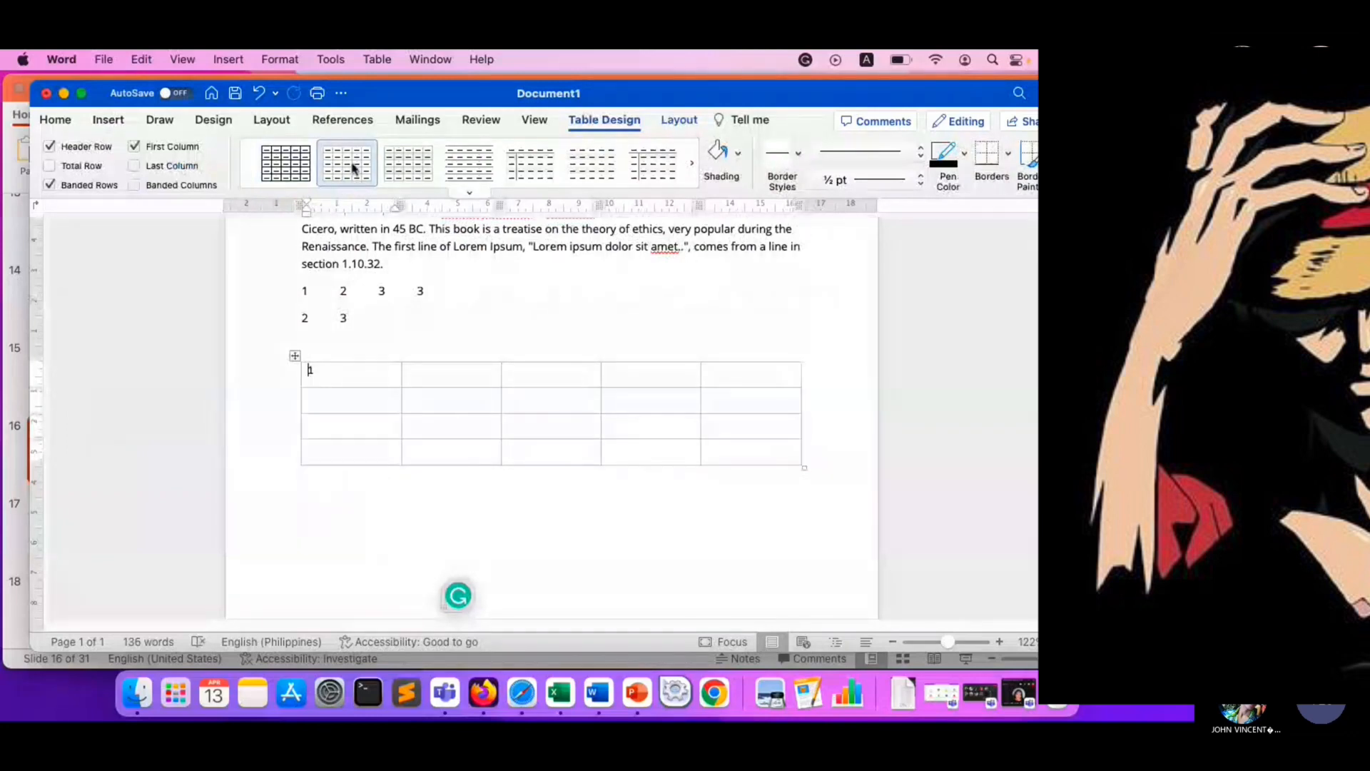
click(286, 163)
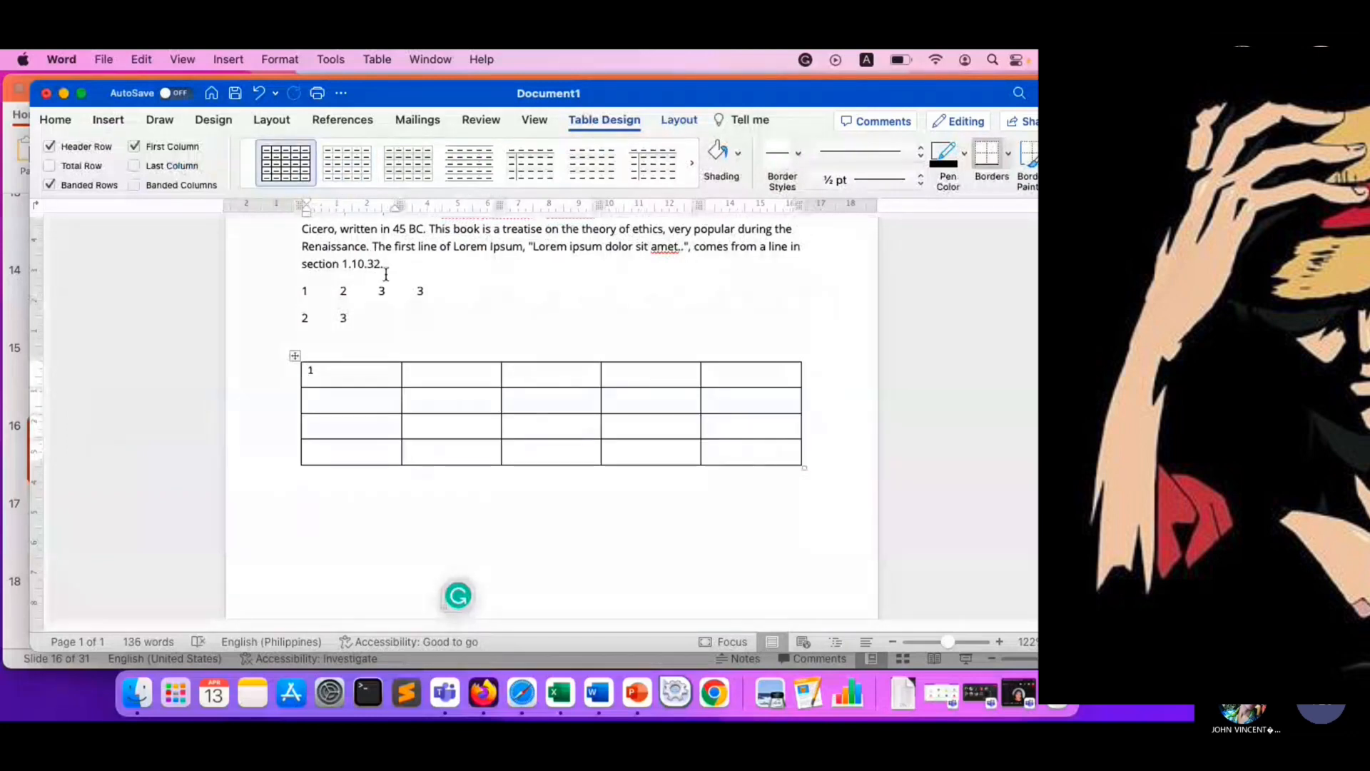
- Compare the Insert tools with the Table Design and table Layout tools, including while the whole table is selected
click(117, 123)
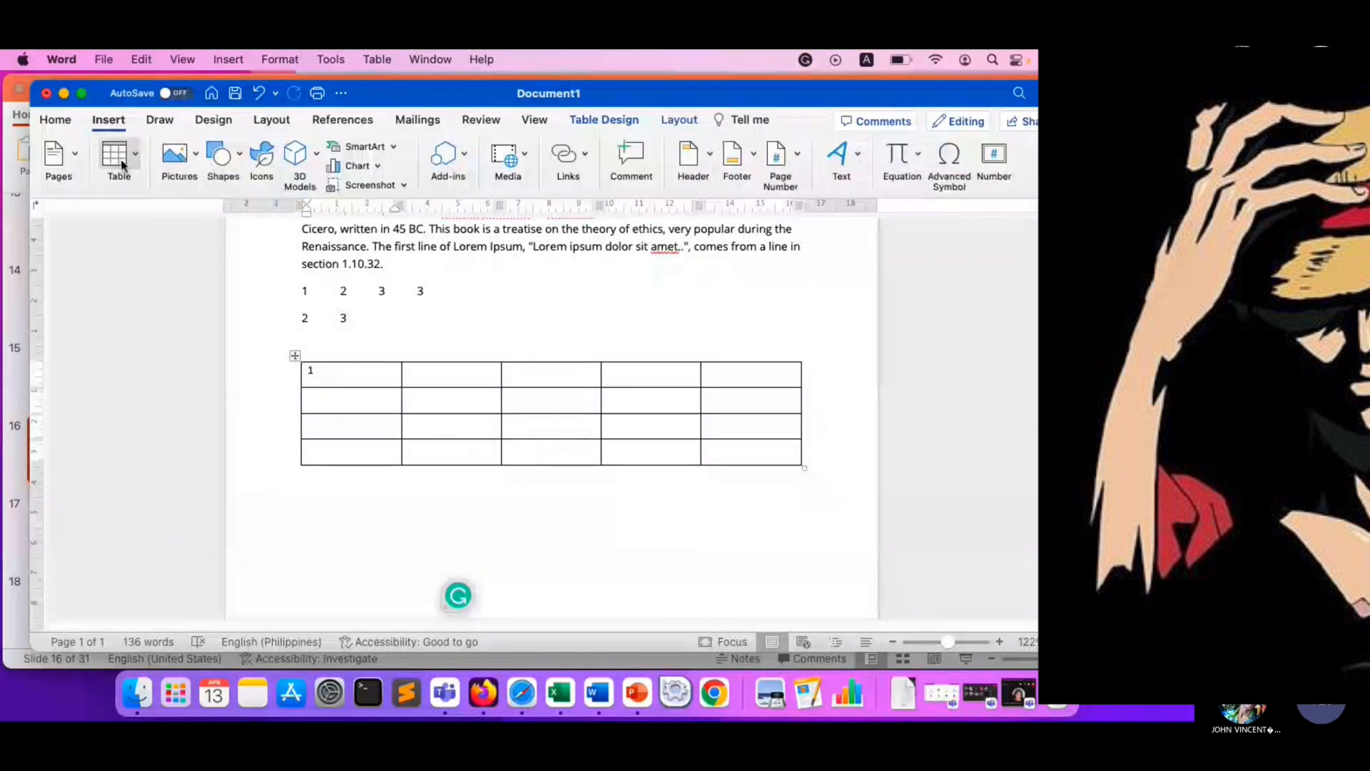
click(618, 123)
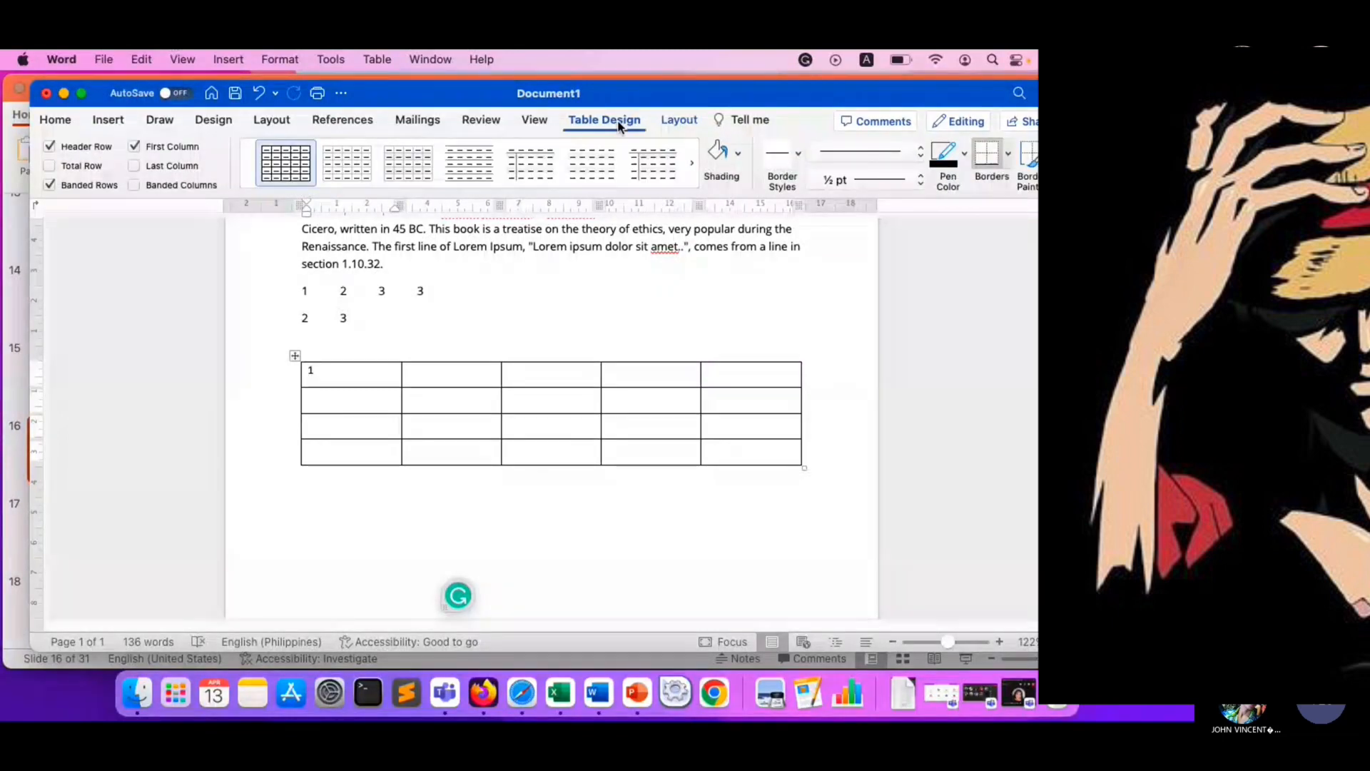
click(108, 122)
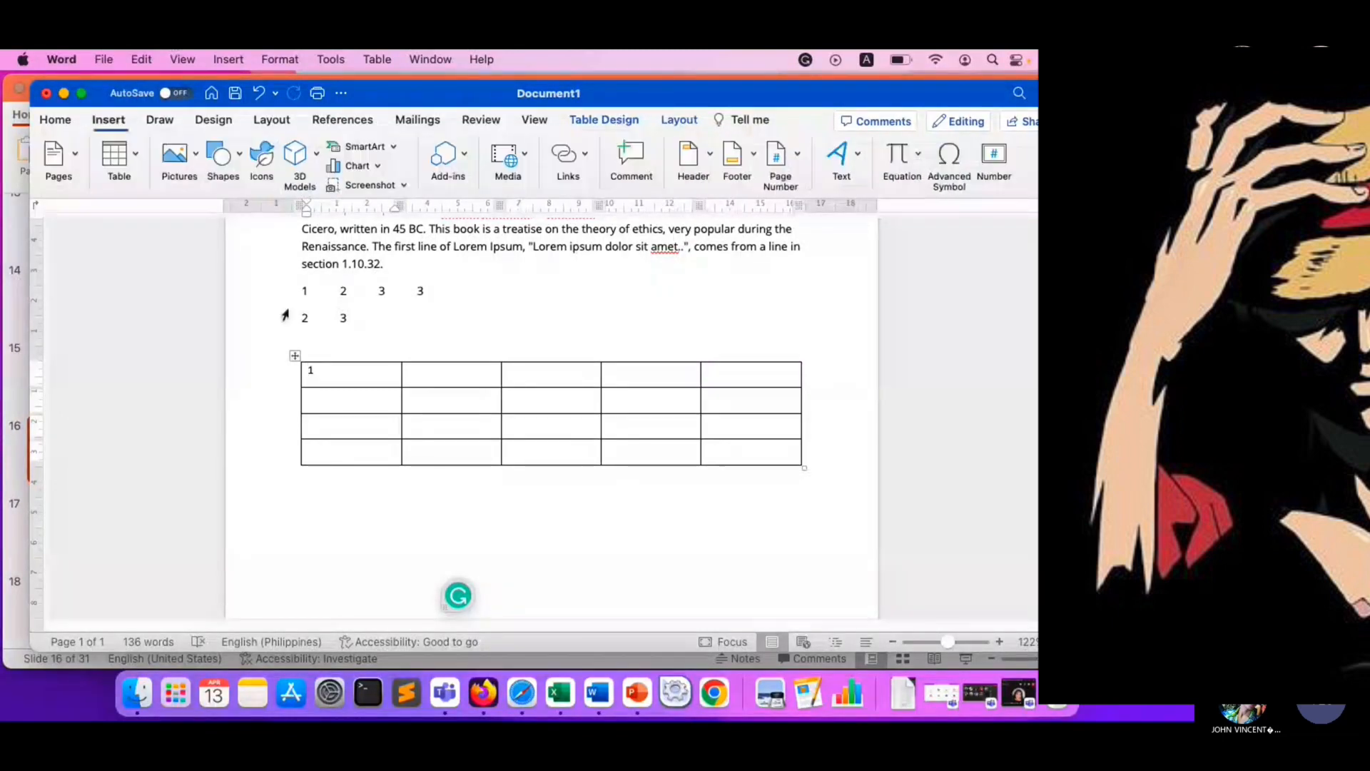
click(294, 355)
click(603, 121)
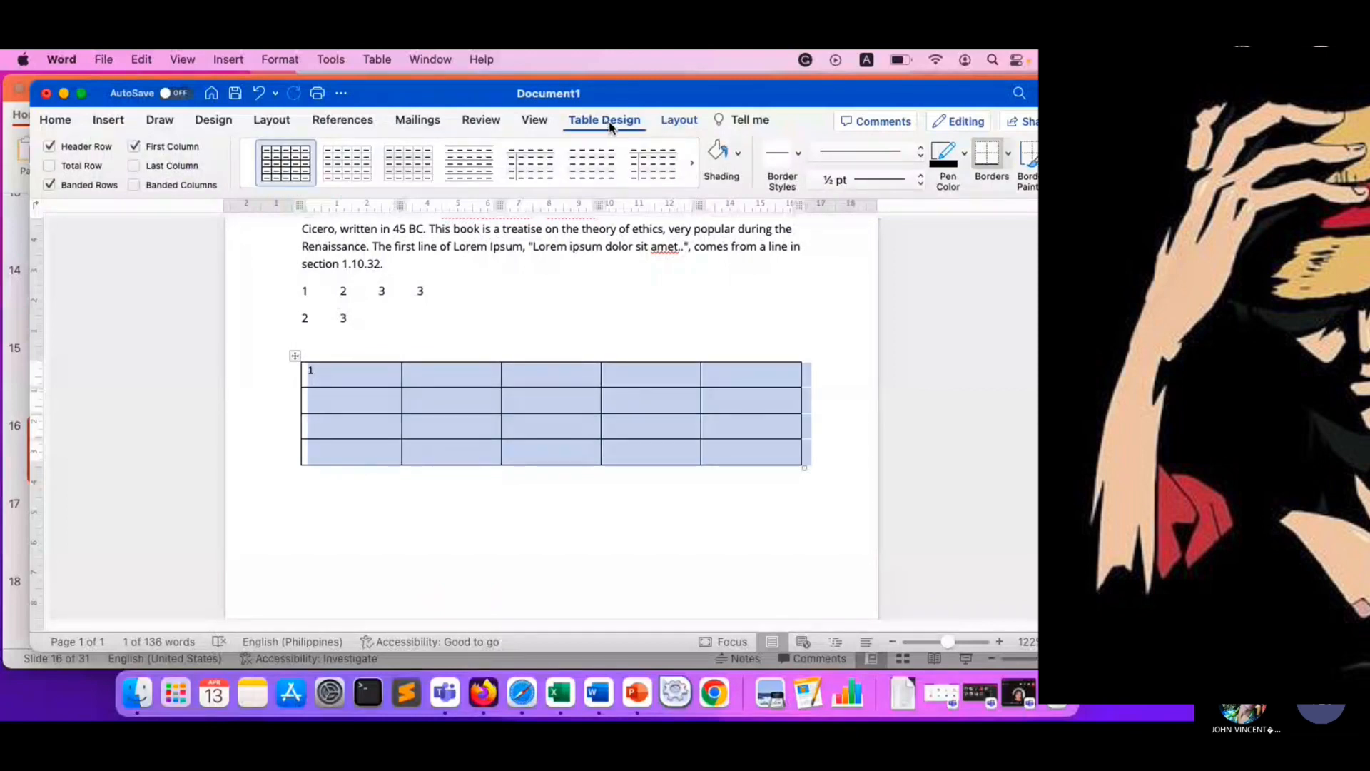
click(117, 124)
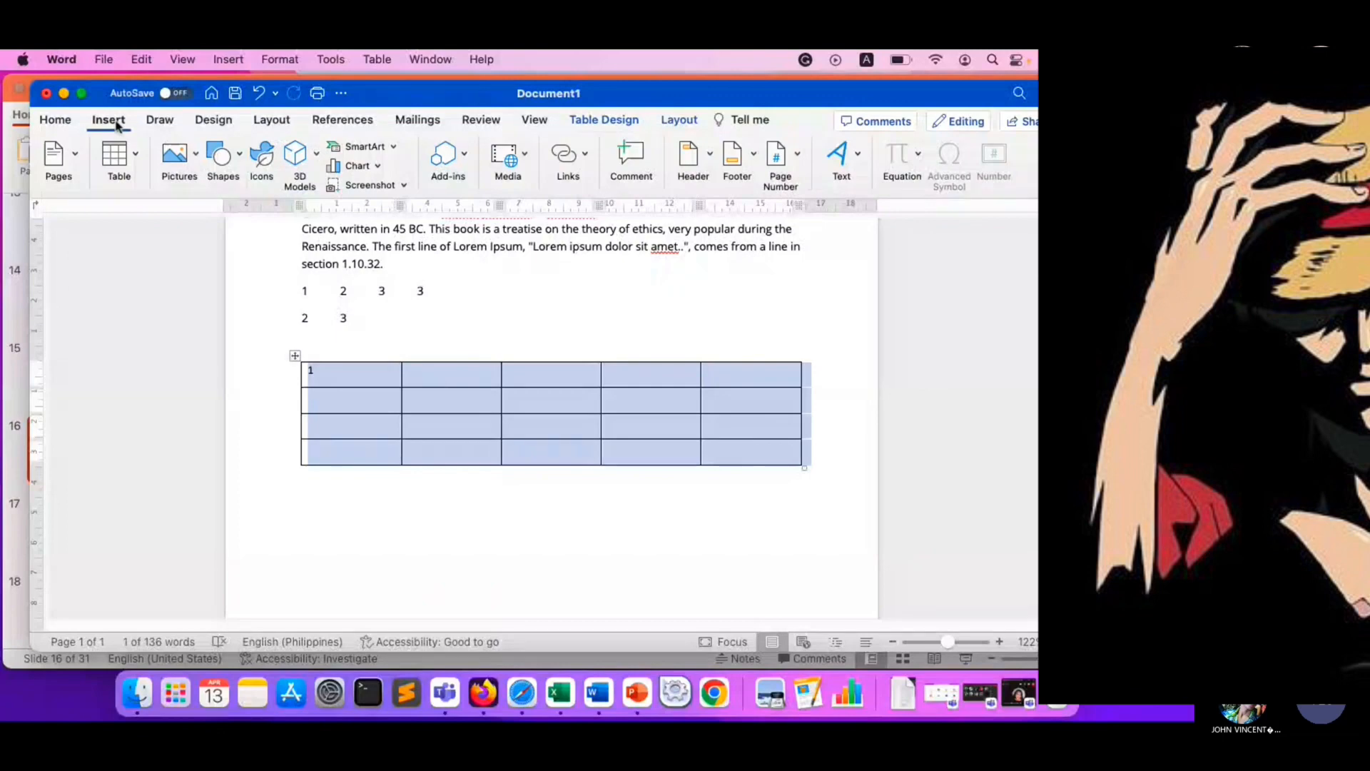
click(610, 120)
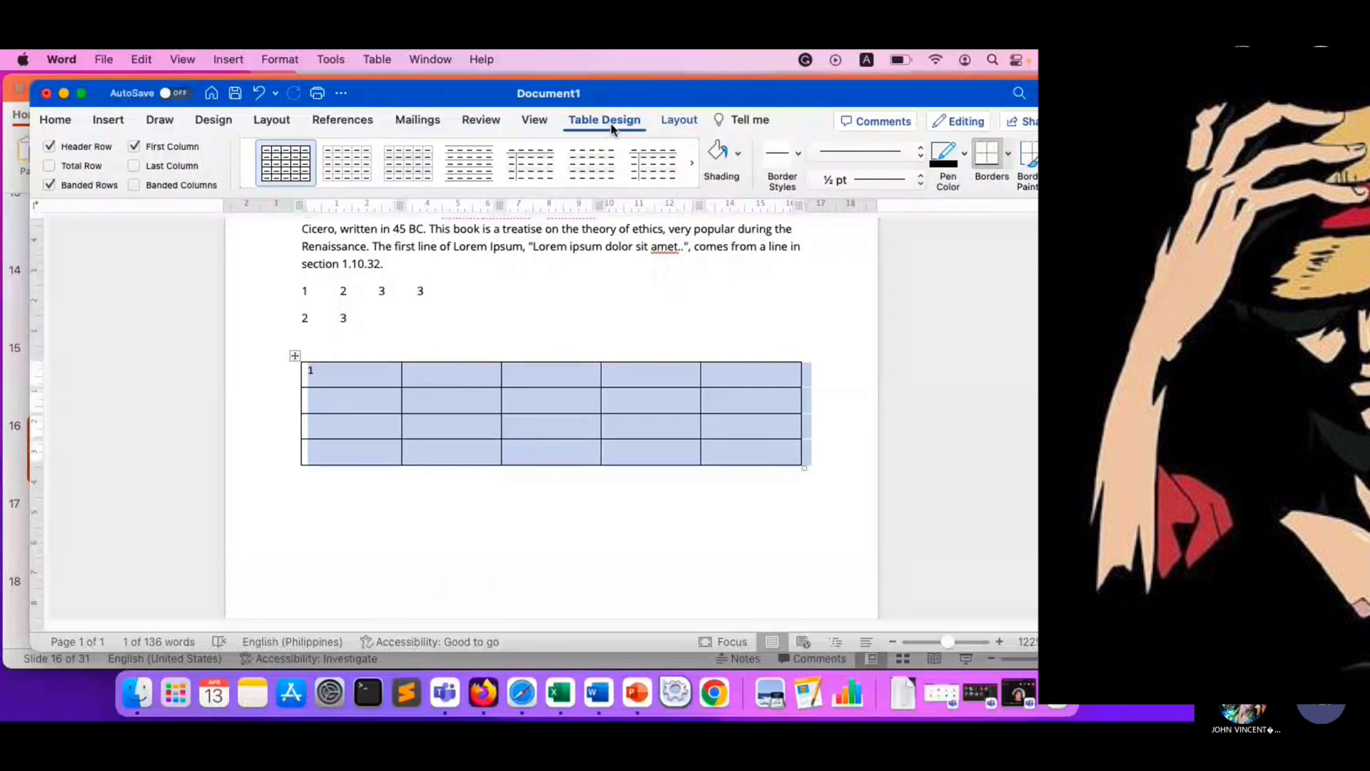
click(679, 123)
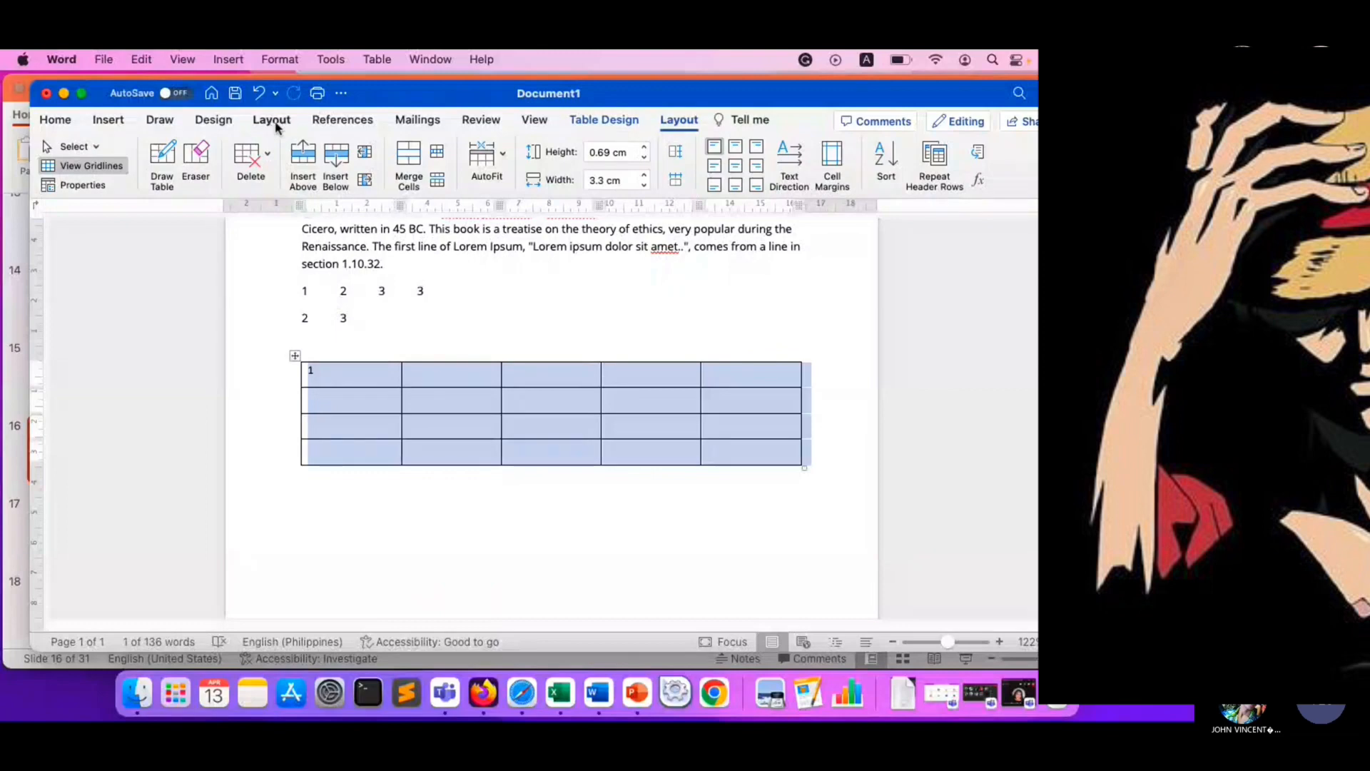
click(680, 123)
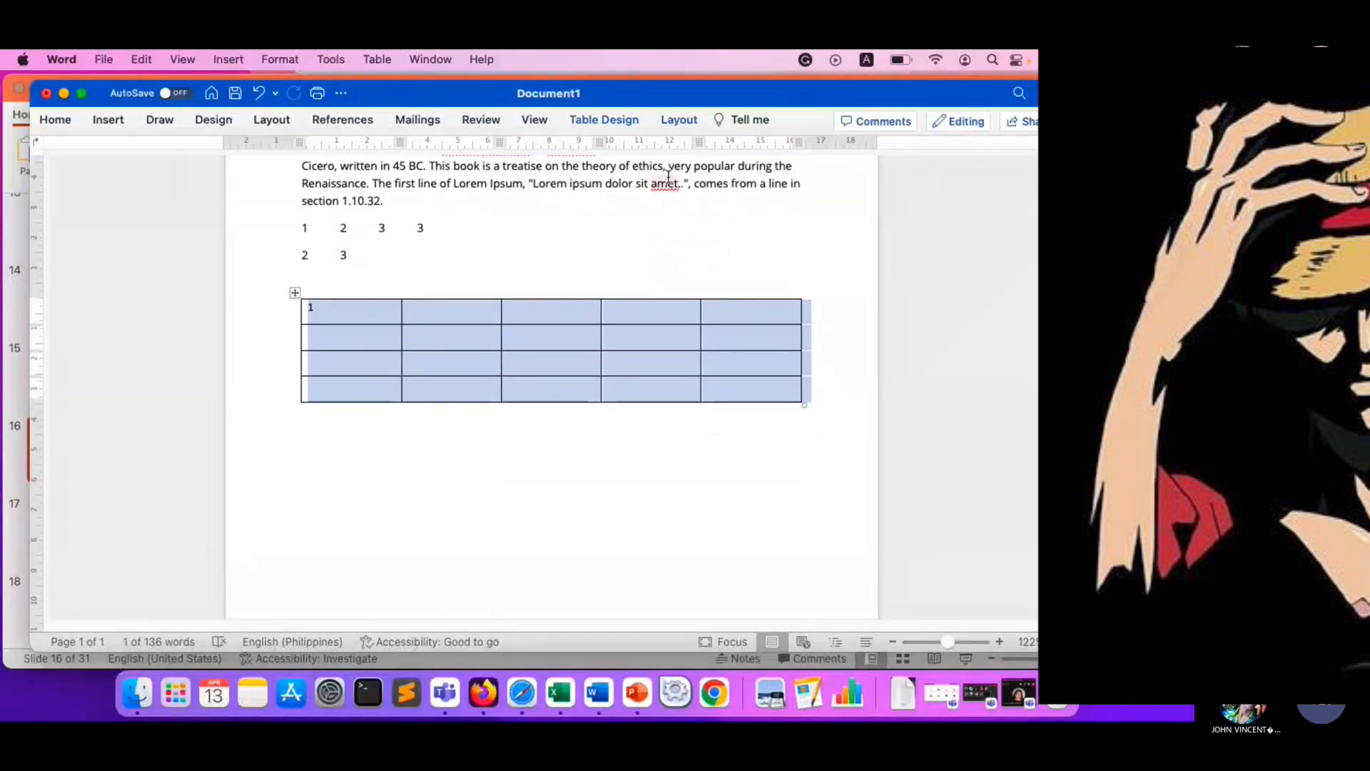
- Select the whole table and apply the plain table style with gray banded rows and a bold first column
click(377, 328)
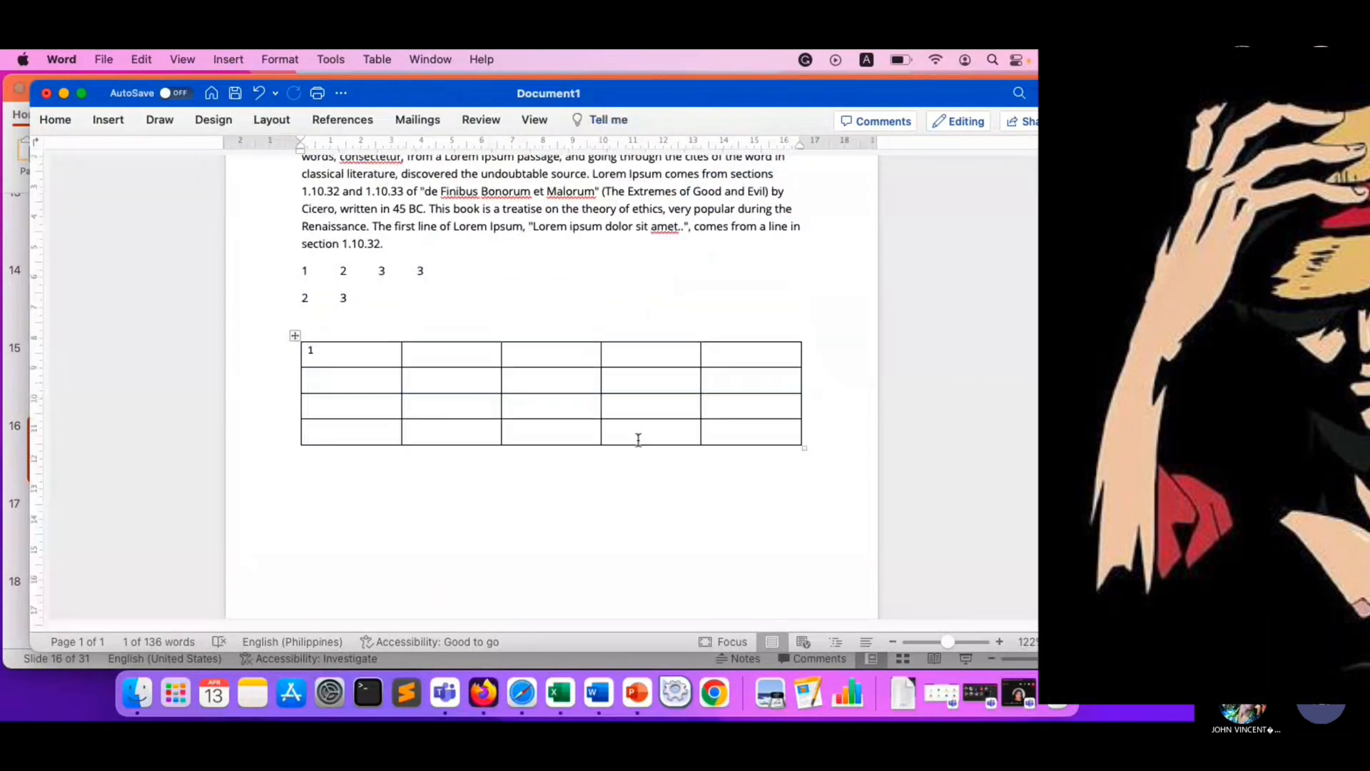
click(295, 335)
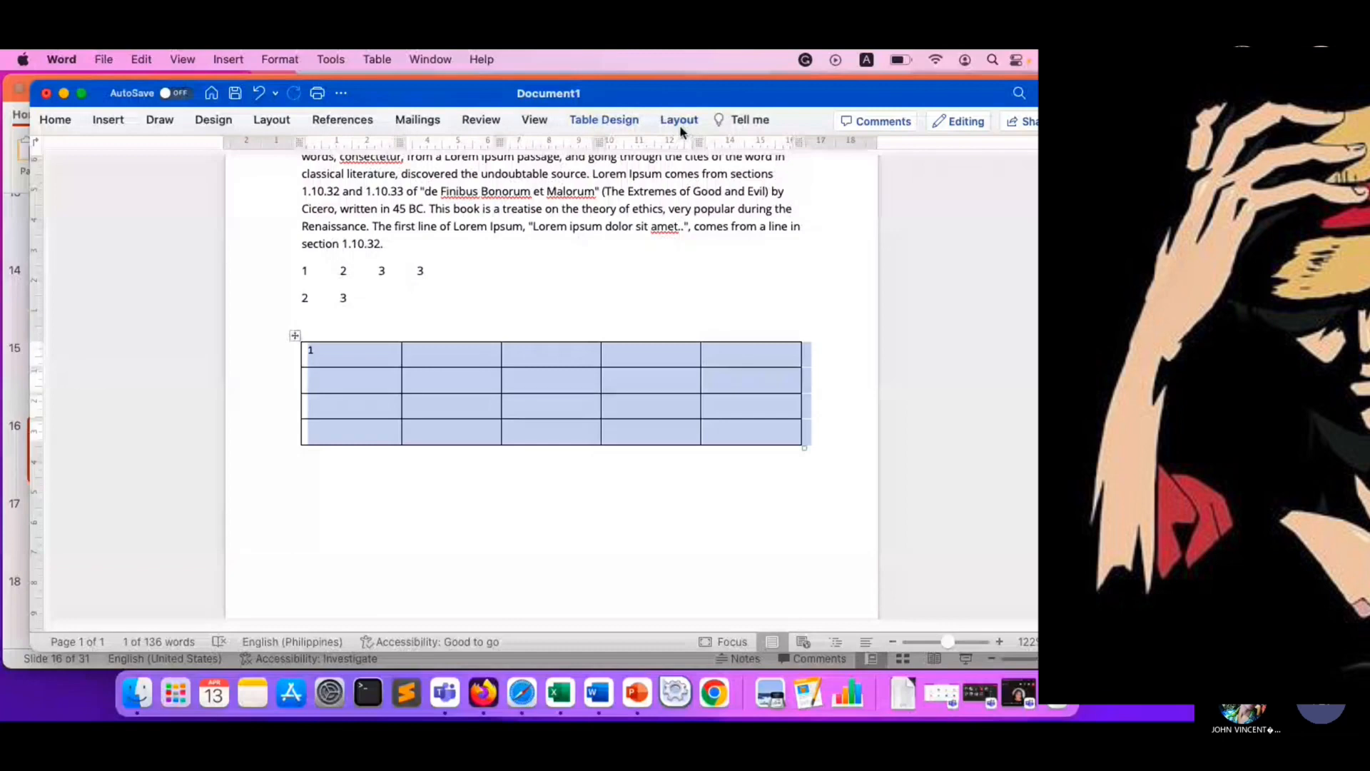
scroll(628, 128, up, 2)
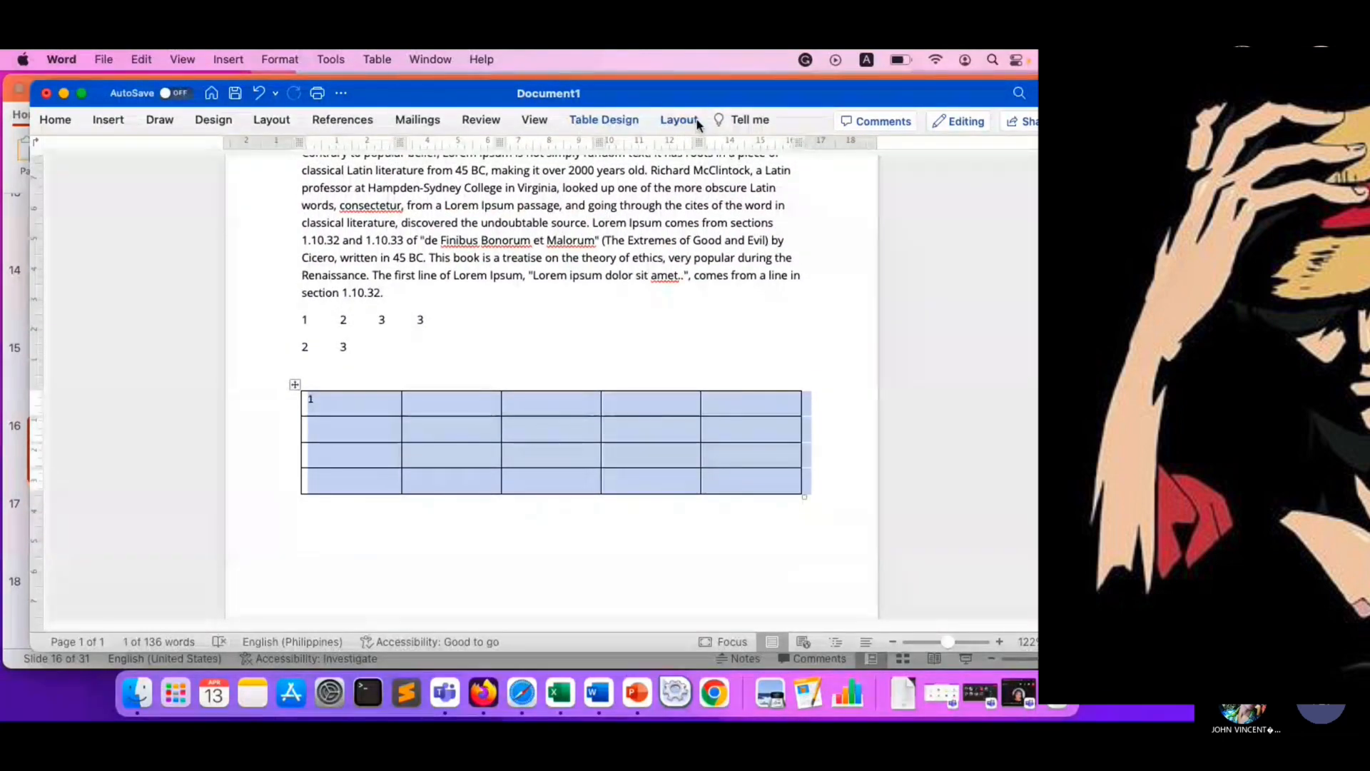
click(614, 117)
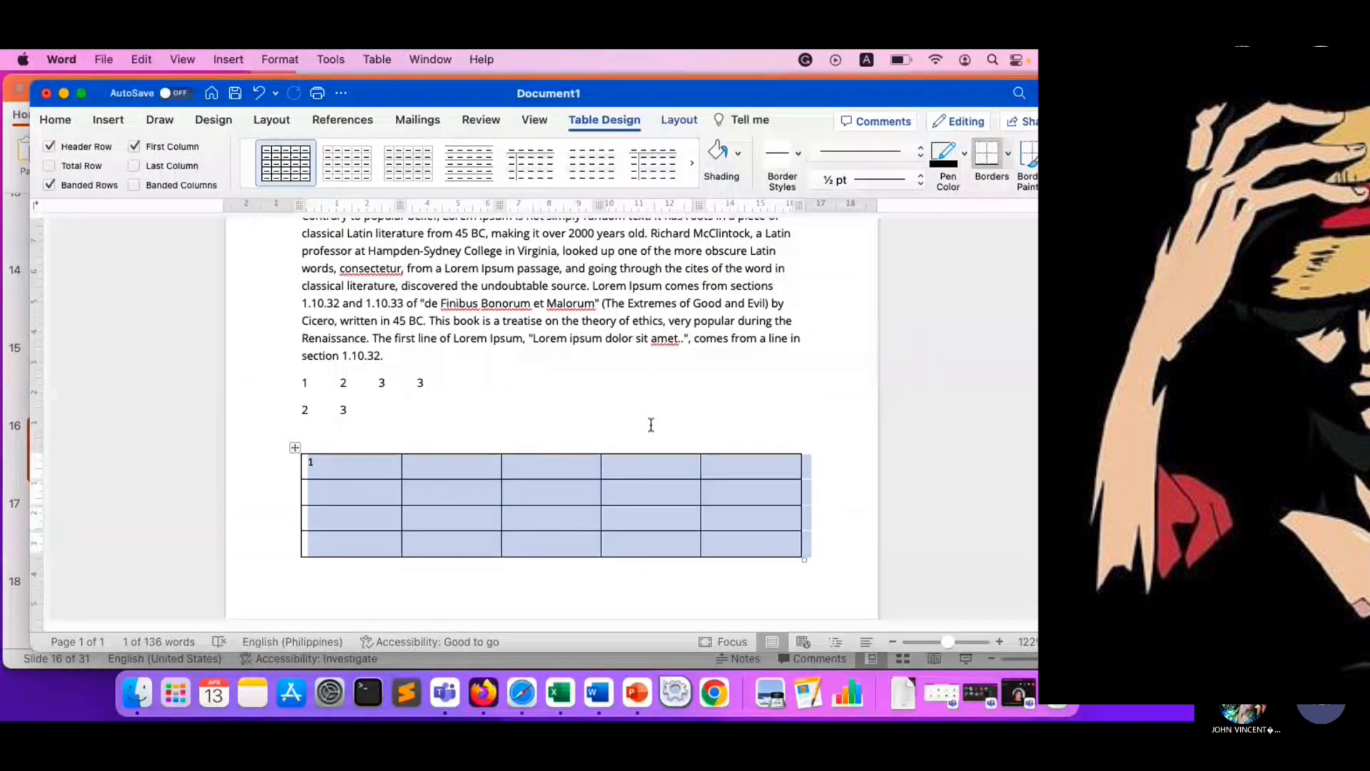
click(347, 164)
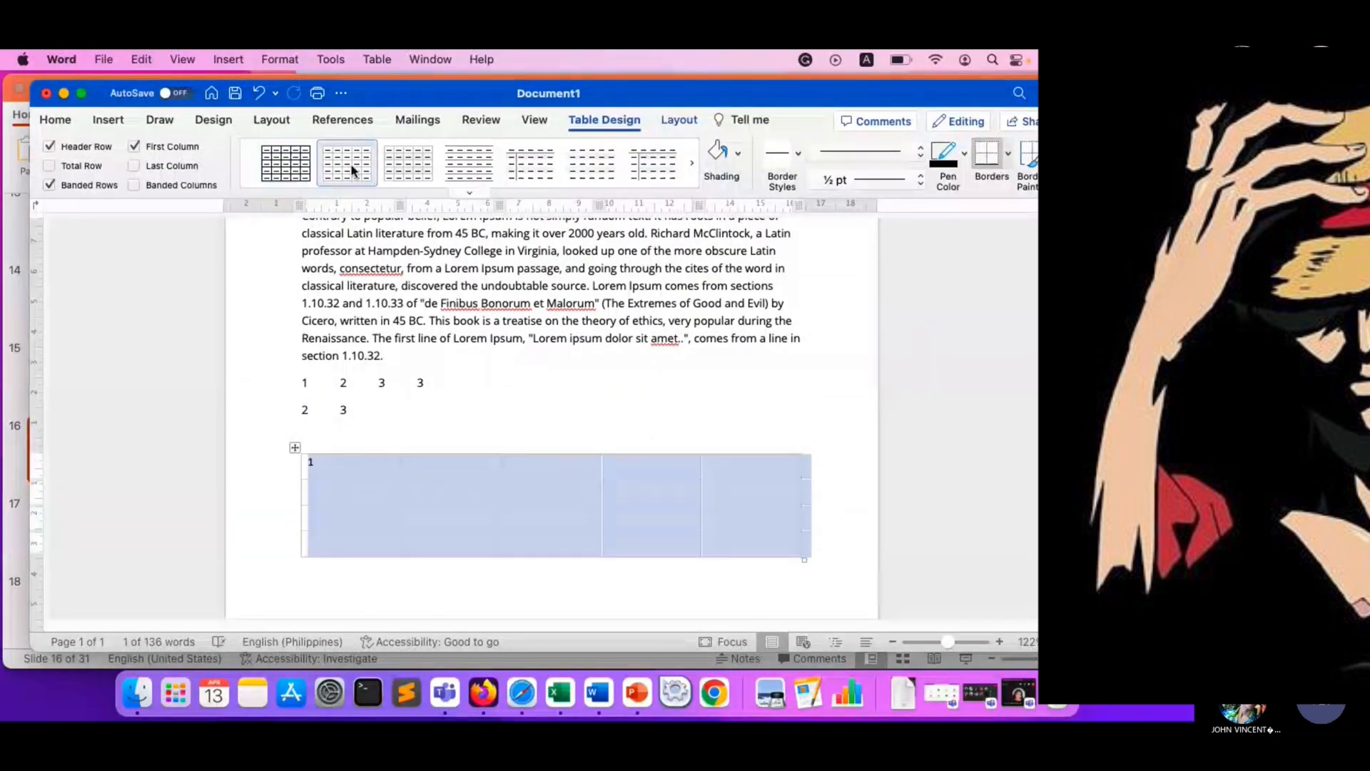
click(470, 164)
click(391, 180)
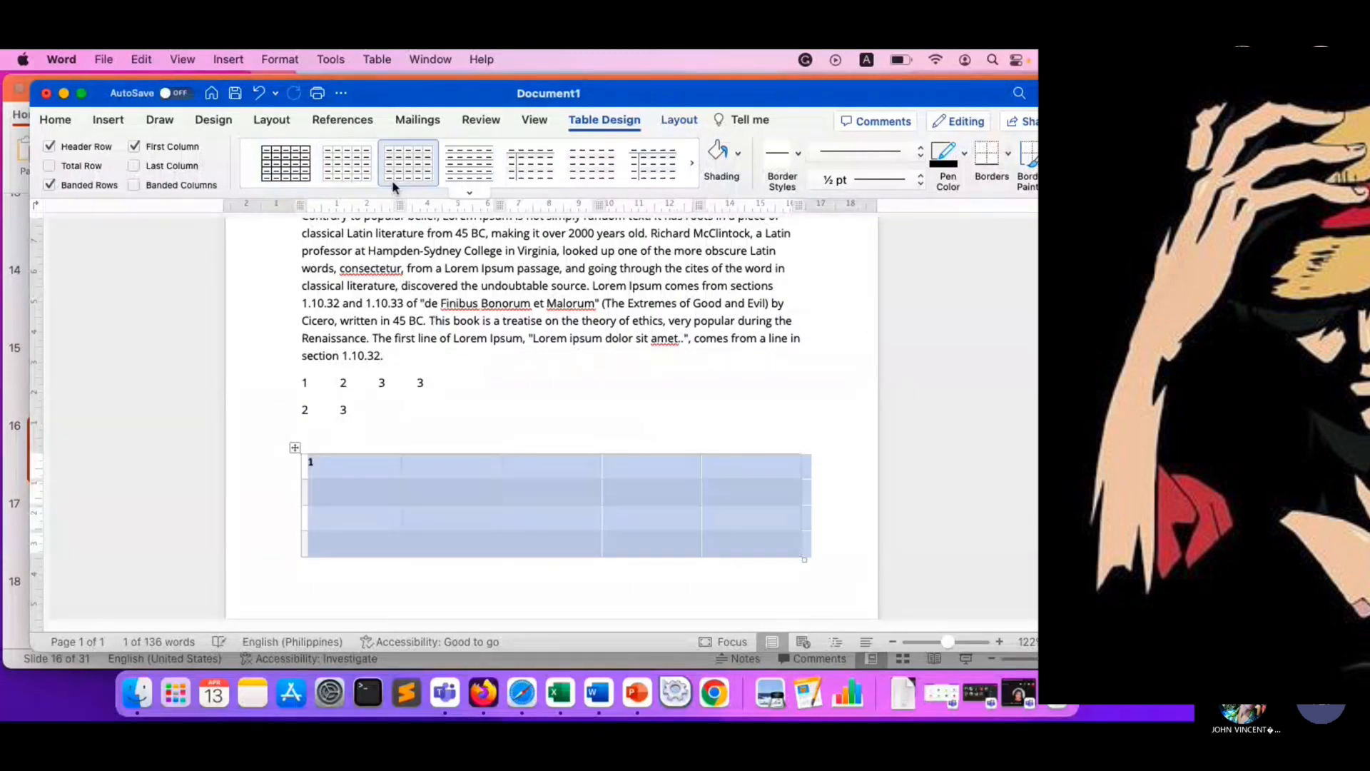
- Highlight the four table rows one after another to examine their alternating shading
click(387, 528)
click(328, 465)
drag(309, 462, 742, 481)
drag(336, 491, 755, 489)
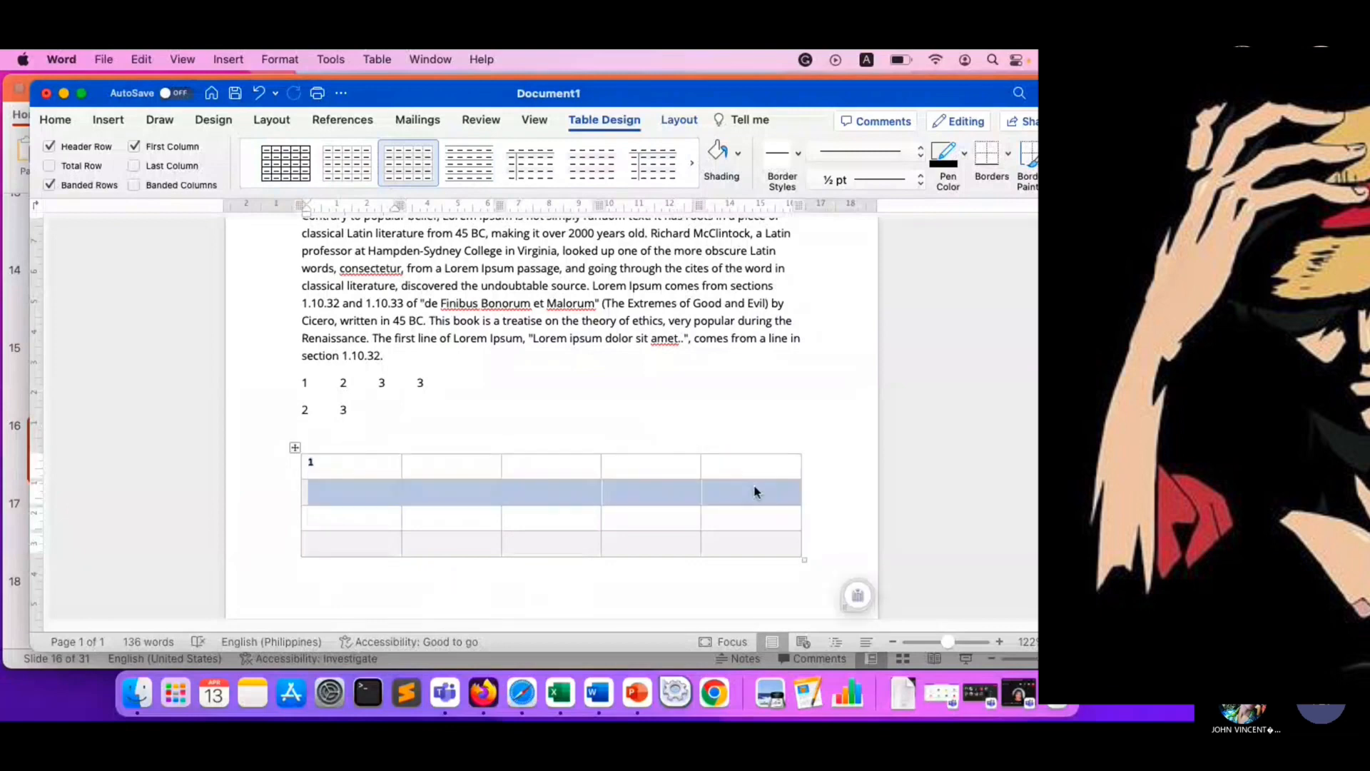
drag(341, 518, 728, 507)
drag(309, 543, 759, 544)
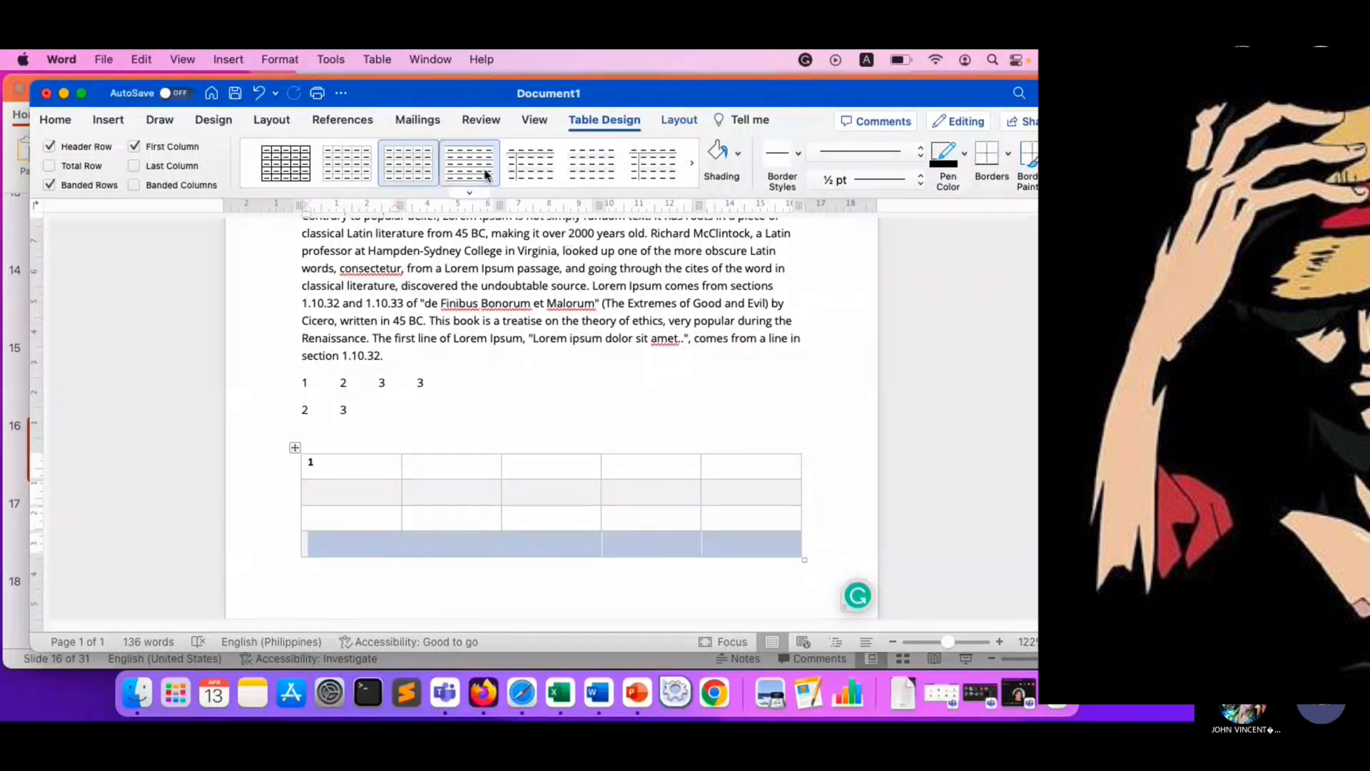
- Select the whole table and examine the shading color choices available for it
click(494, 435)
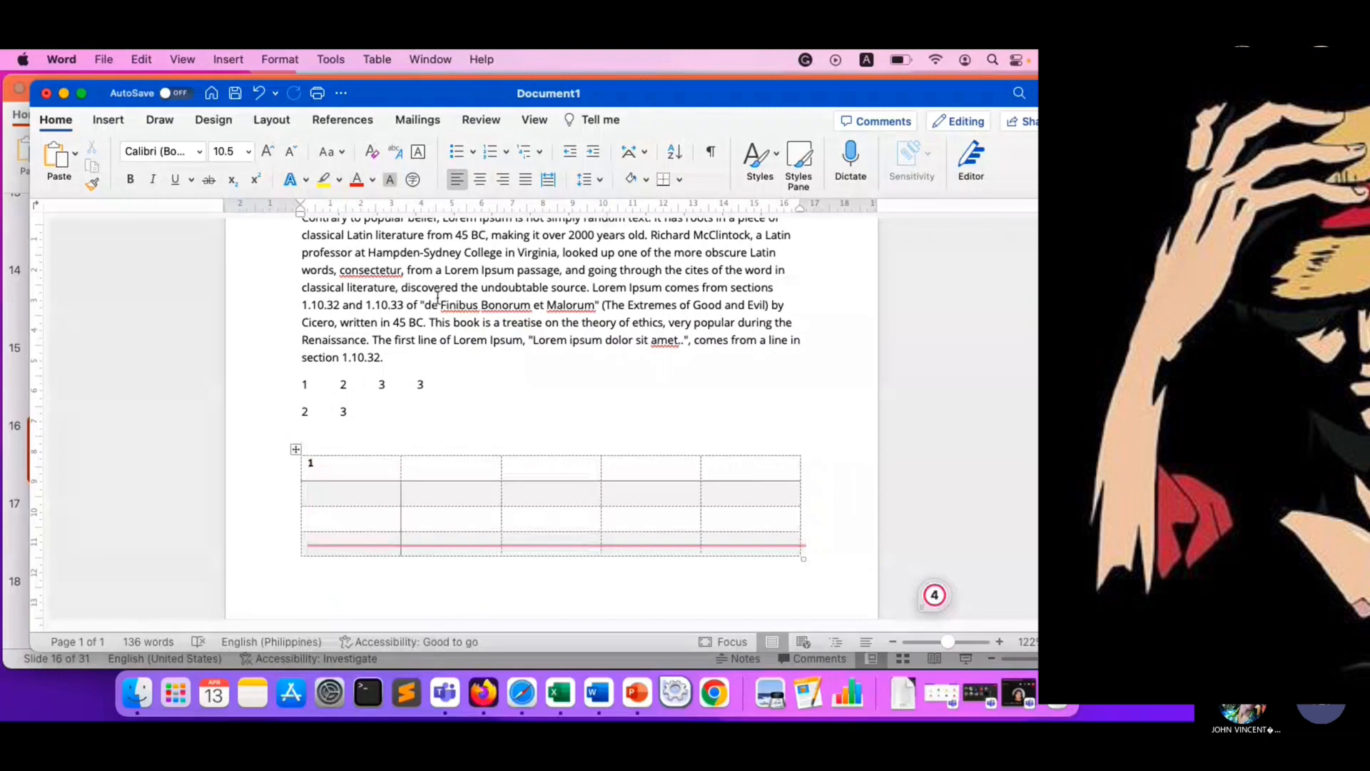
click(296, 449)
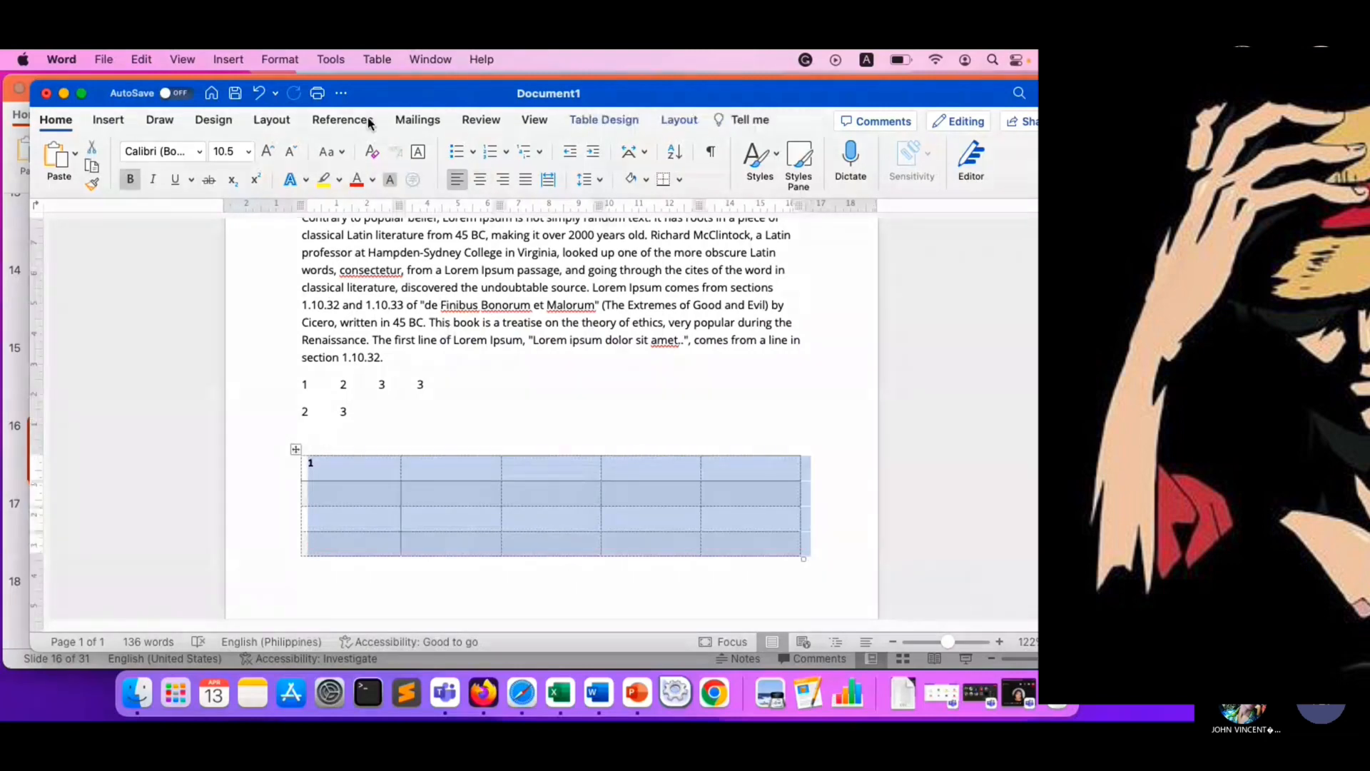
click(595, 125)
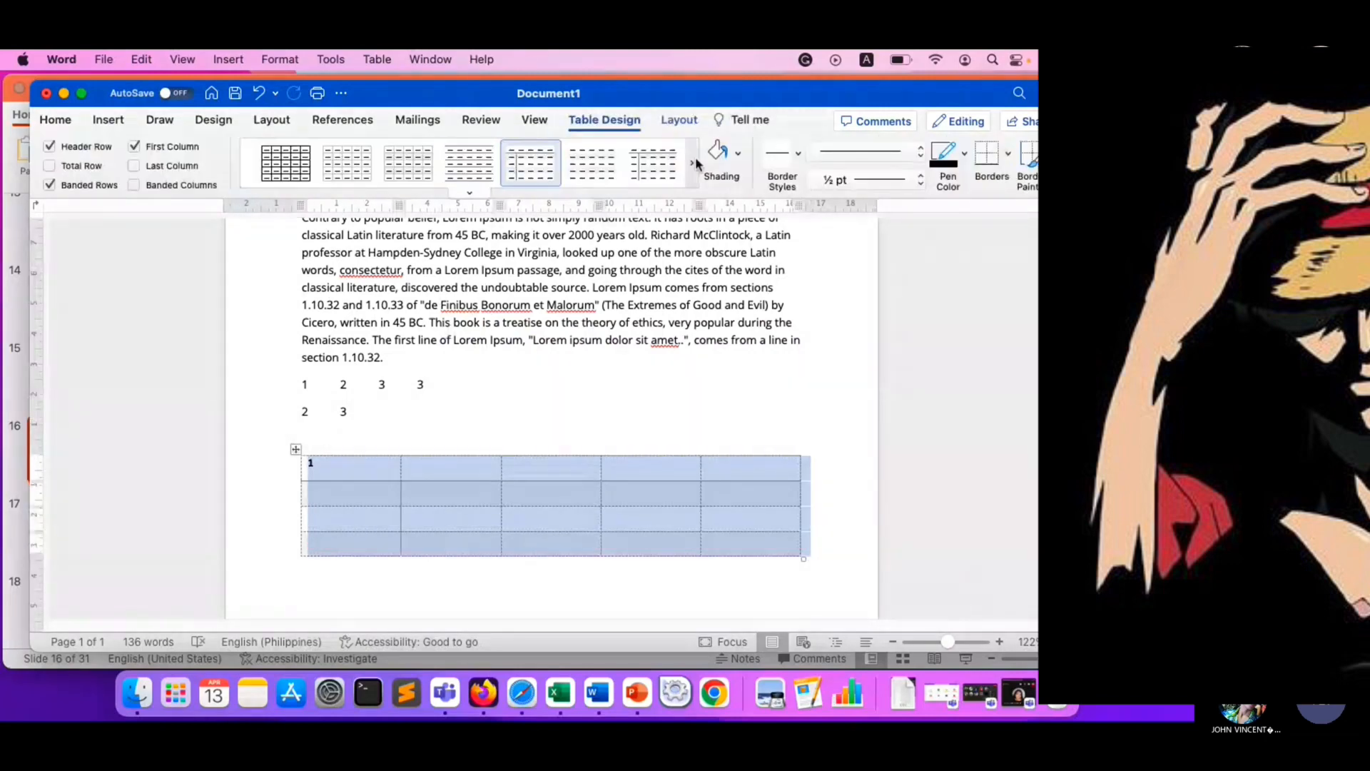
click(739, 159)
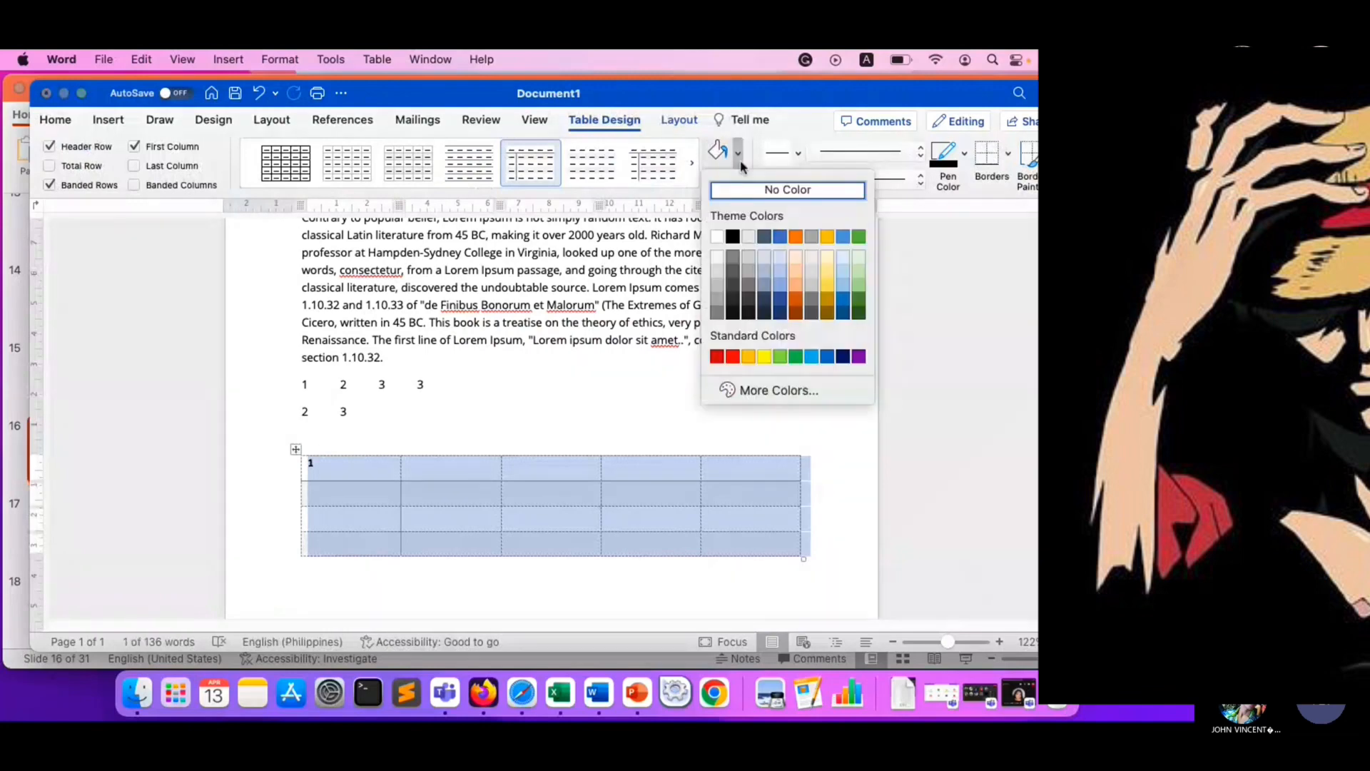
click(739, 158)
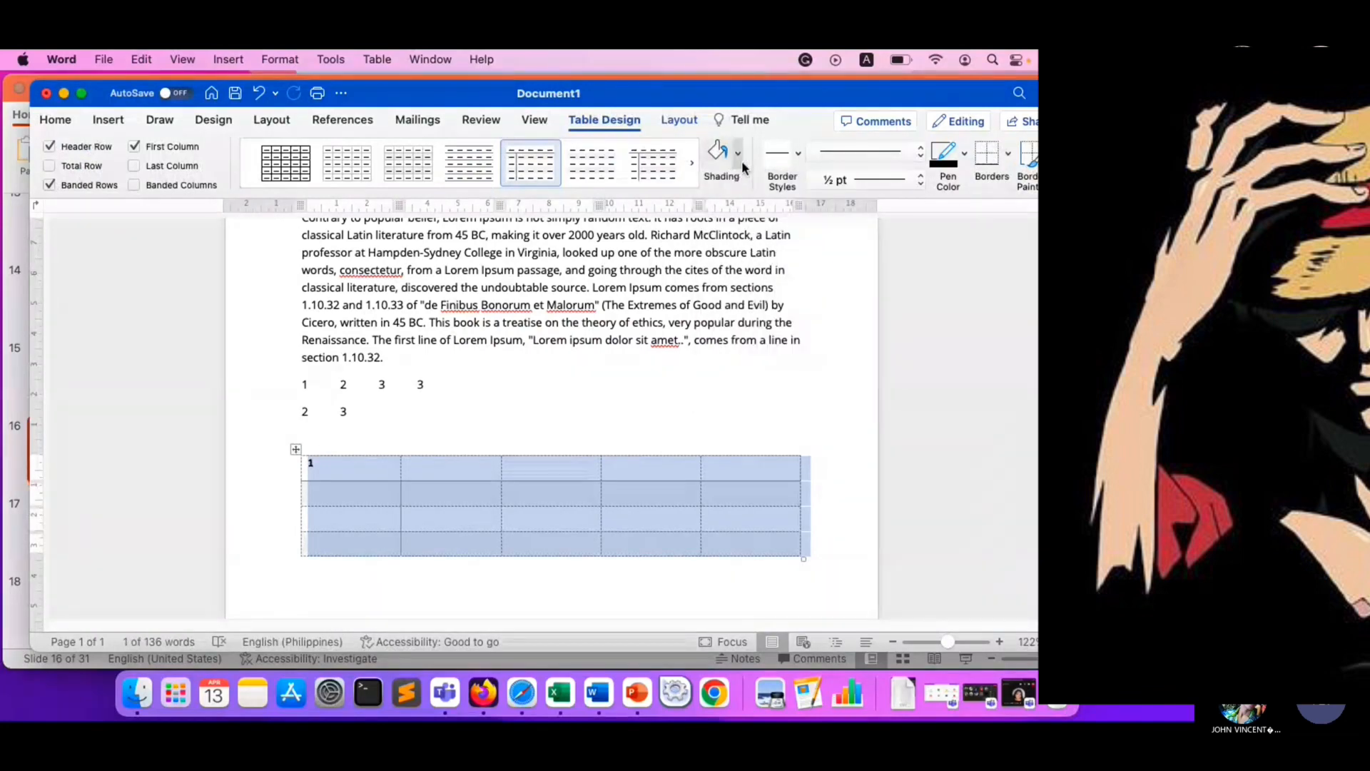
- Choose the thin orange theme border style and paint it along all four outer edges of the table
click(797, 155)
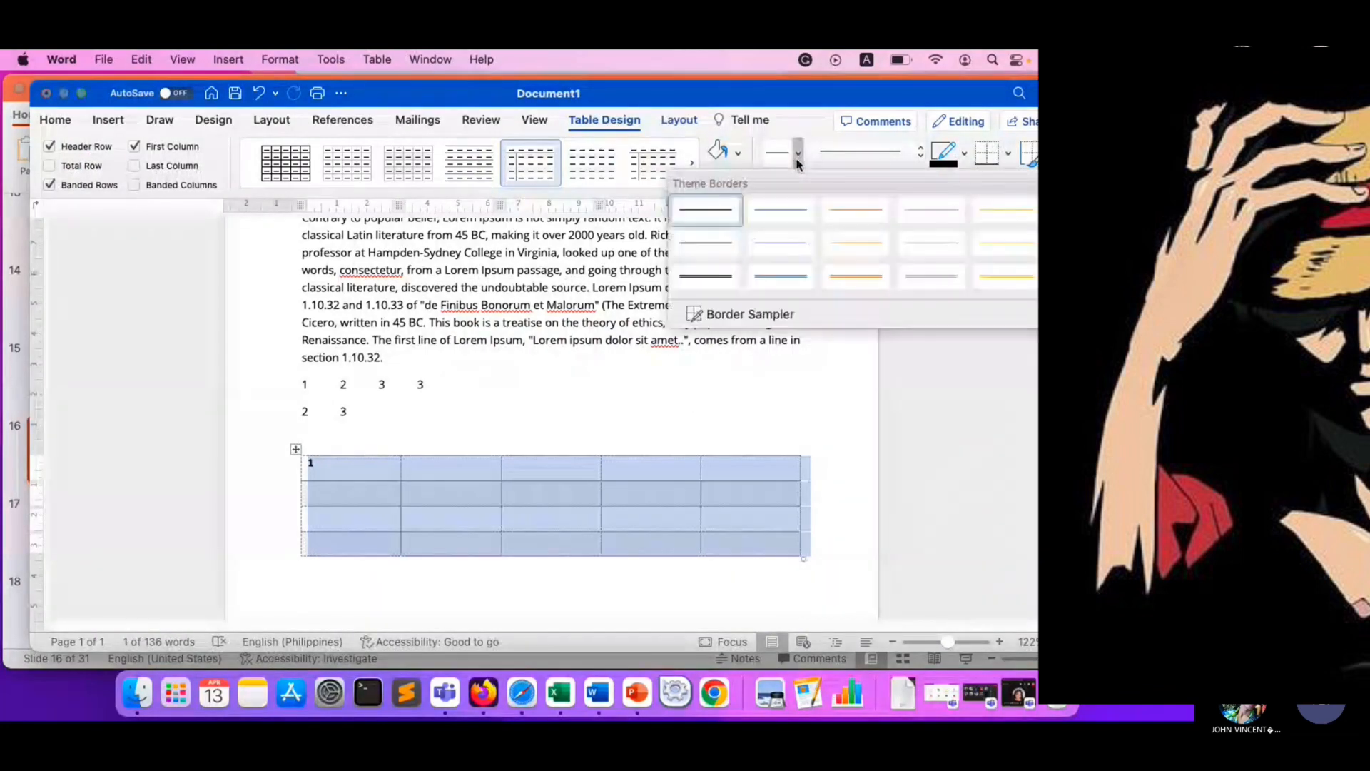
click(843, 218)
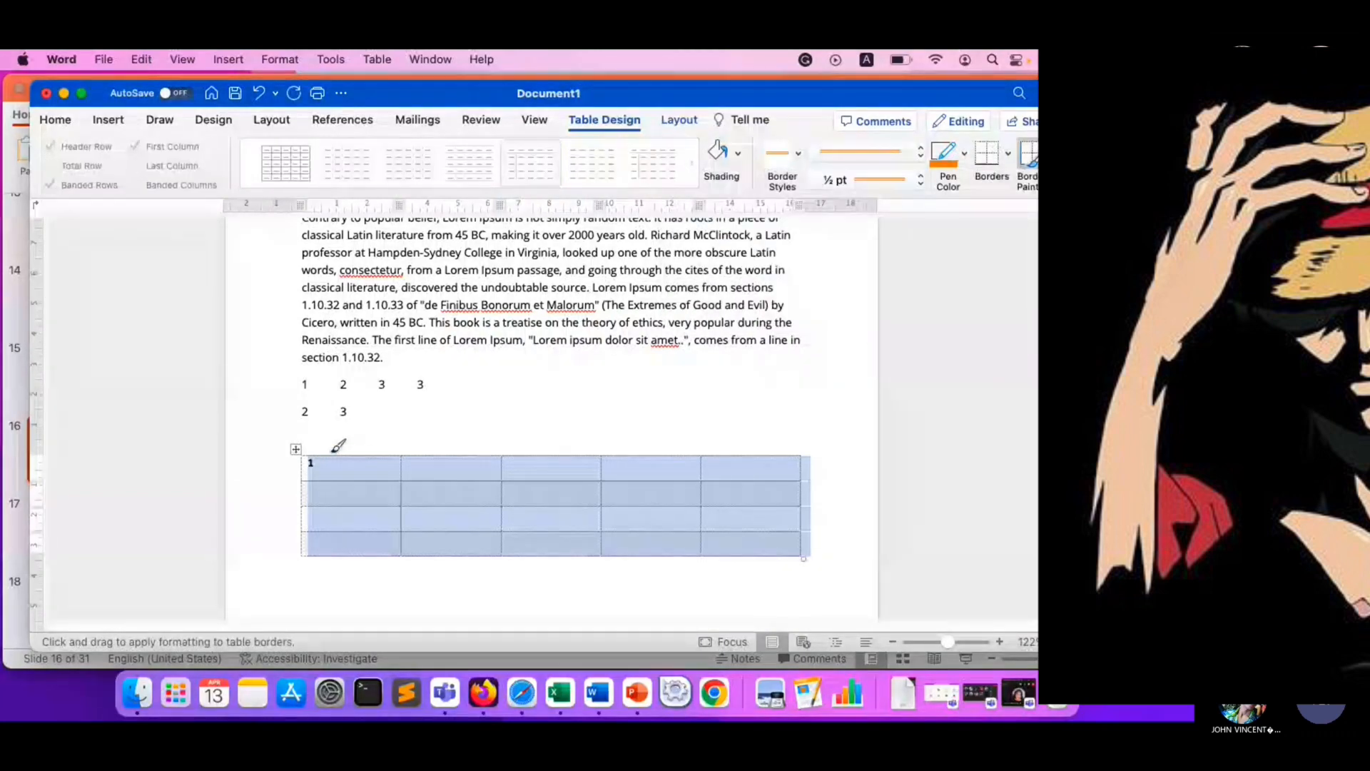
drag(334, 450, 769, 450)
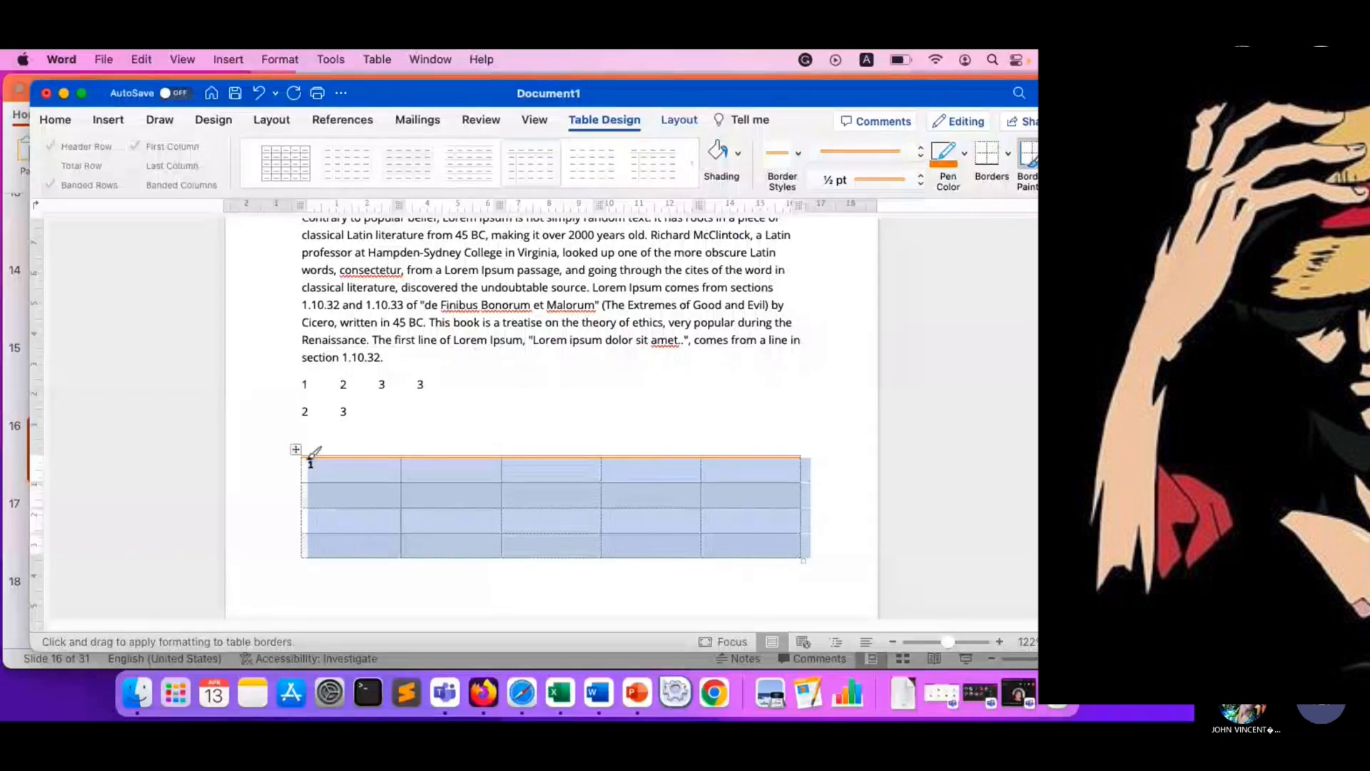
mouse_move(308, 453)
mouse_down()
mouse_move(305, 550)
mouse_move(802, 558)
mouse_up()
drag(802, 458, 810, 551)
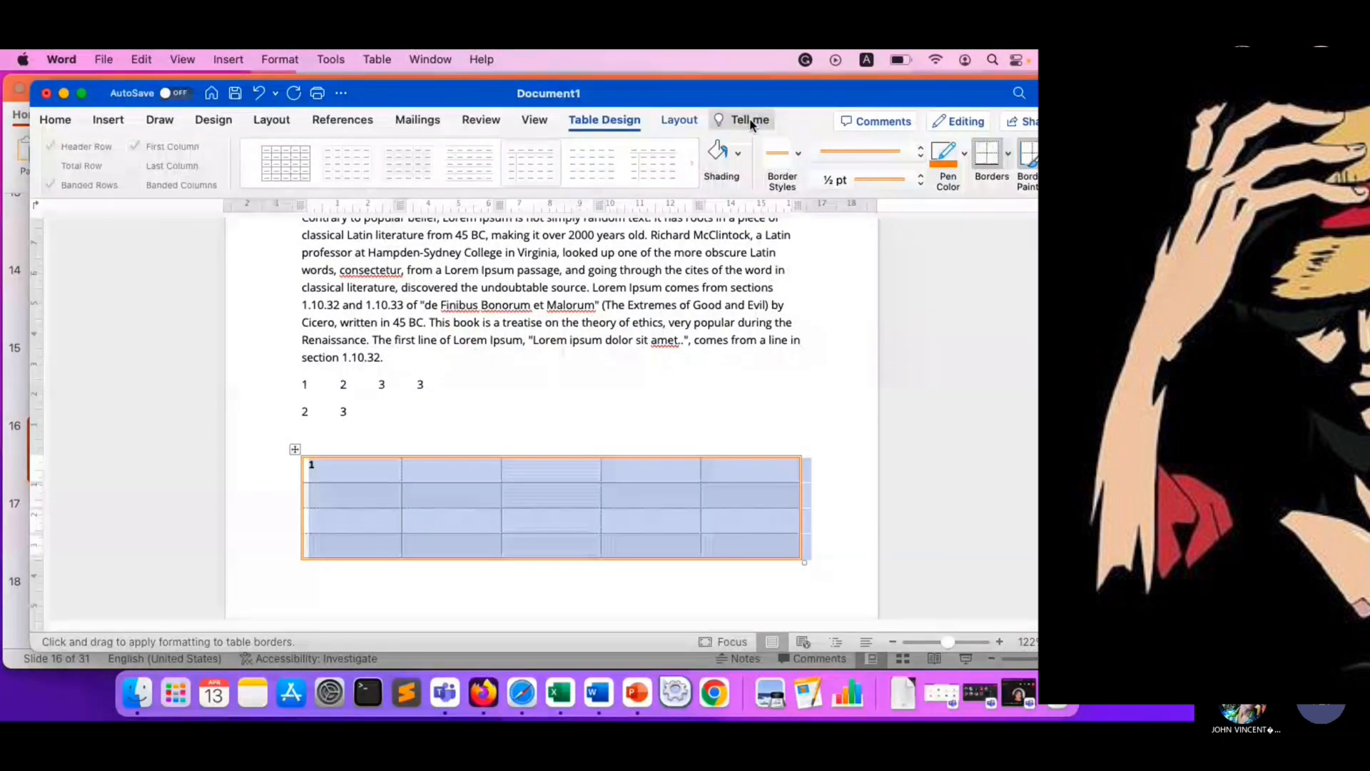
- Merge the first three cells of the table's first row into one cell
click(678, 124)
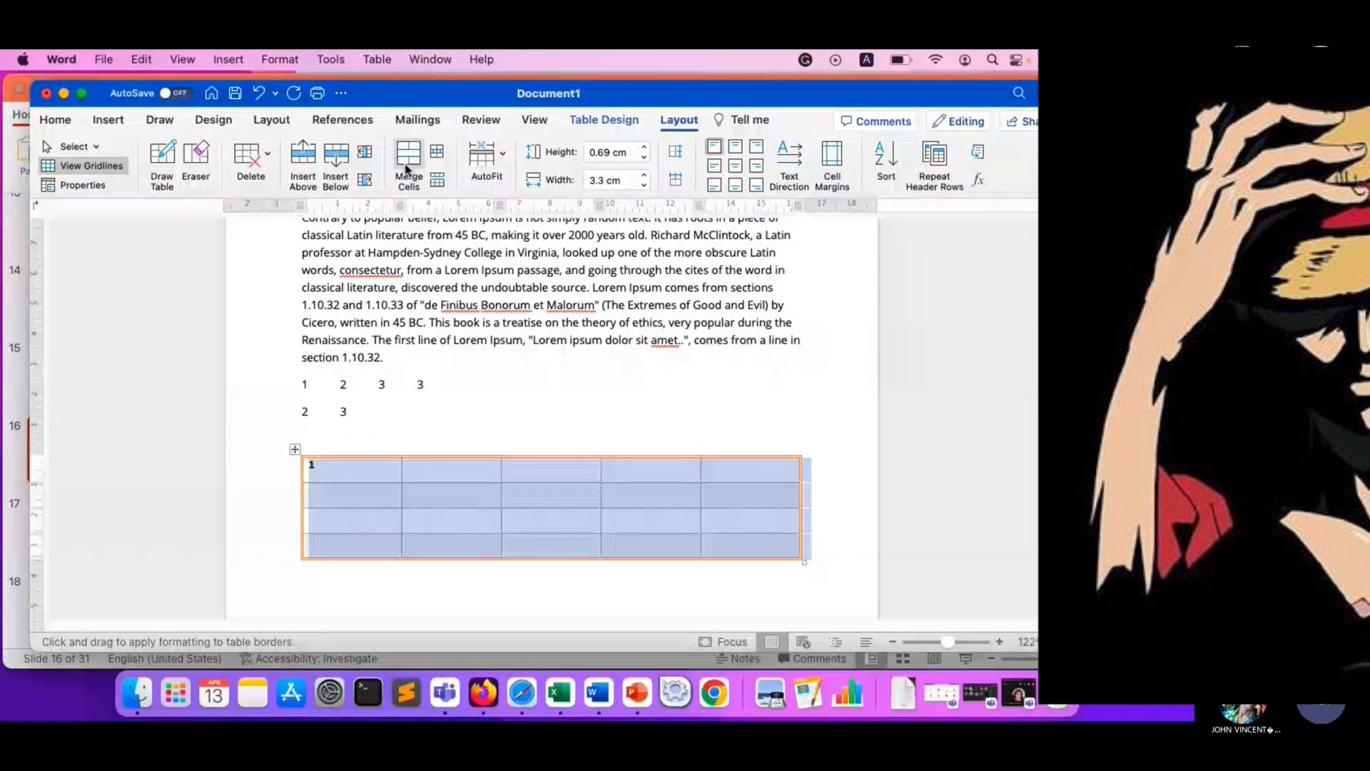
click(91, 148)
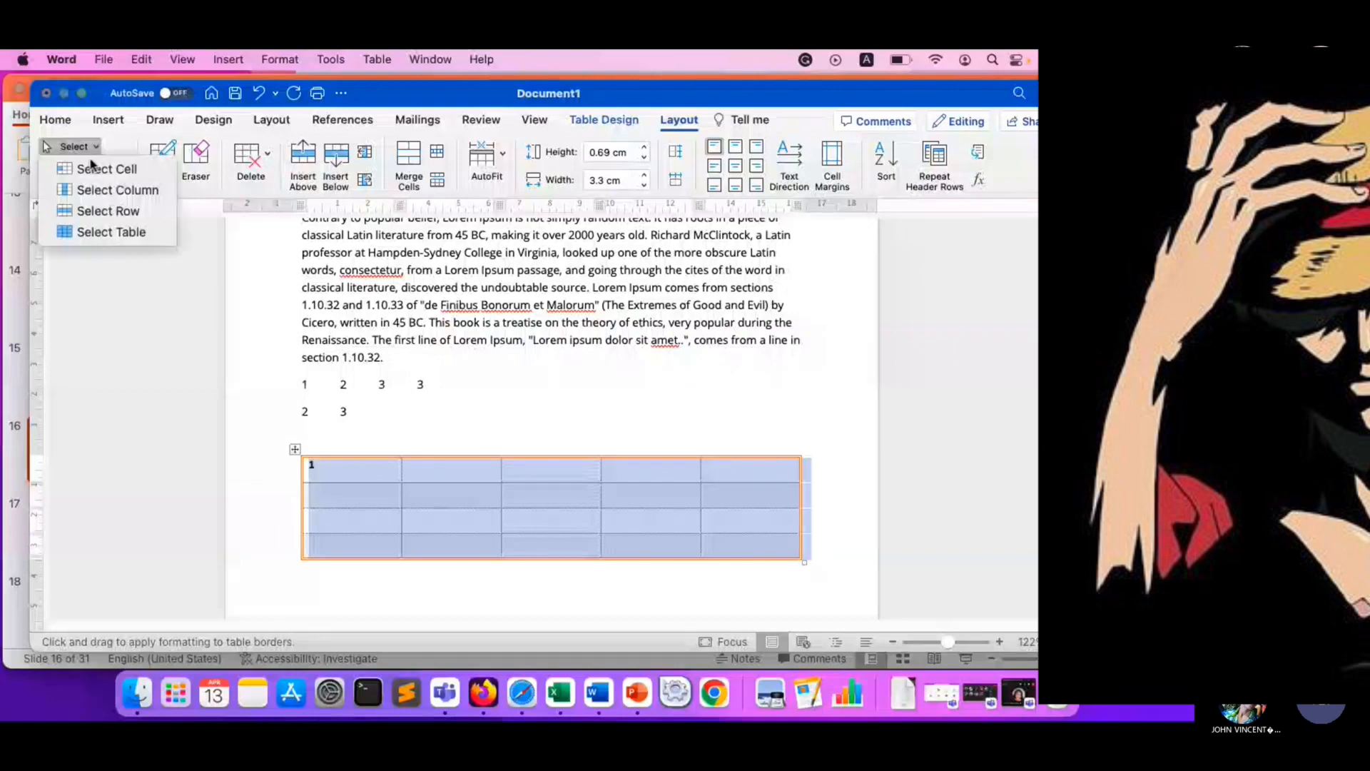
click(101, 169)
drag(350, 473, 523, 473)
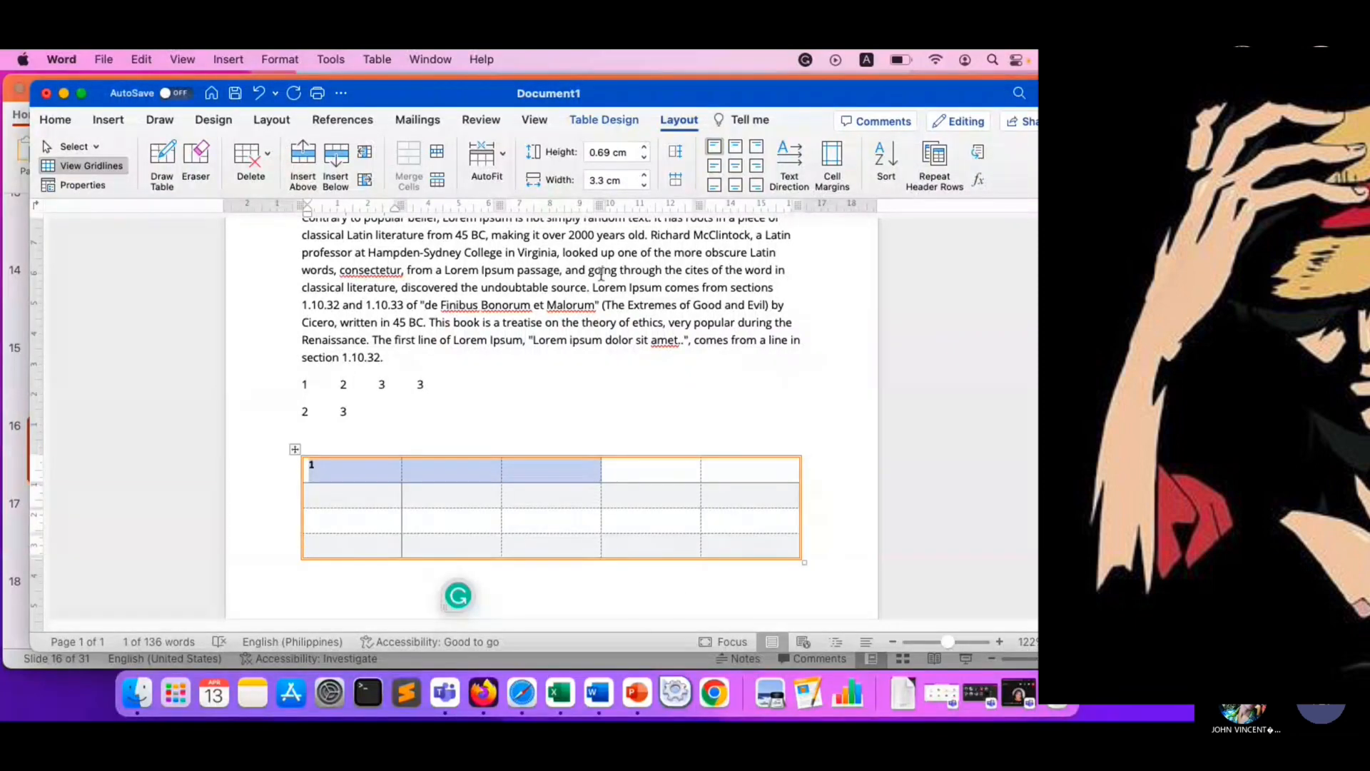
click(676, 122)
click(675, 122)
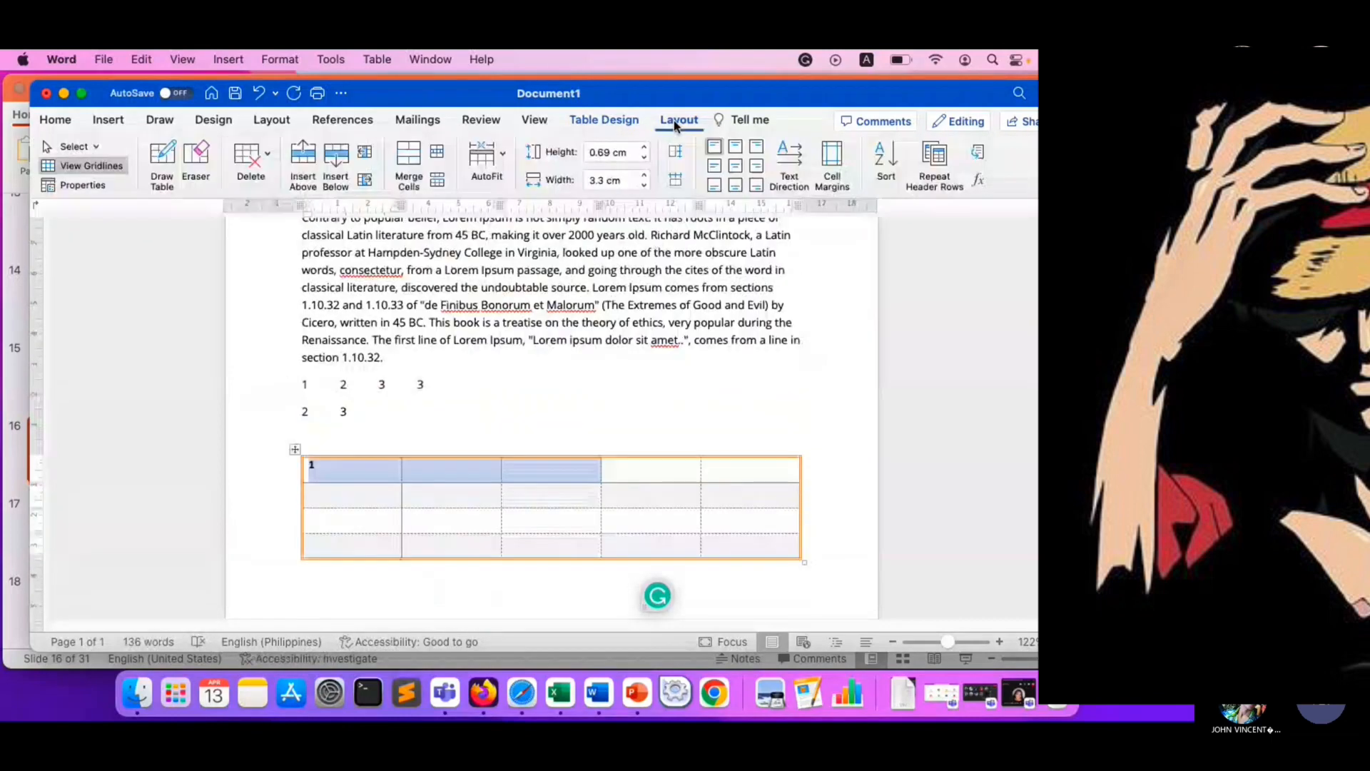
click(477, 490)
click(440, 473)
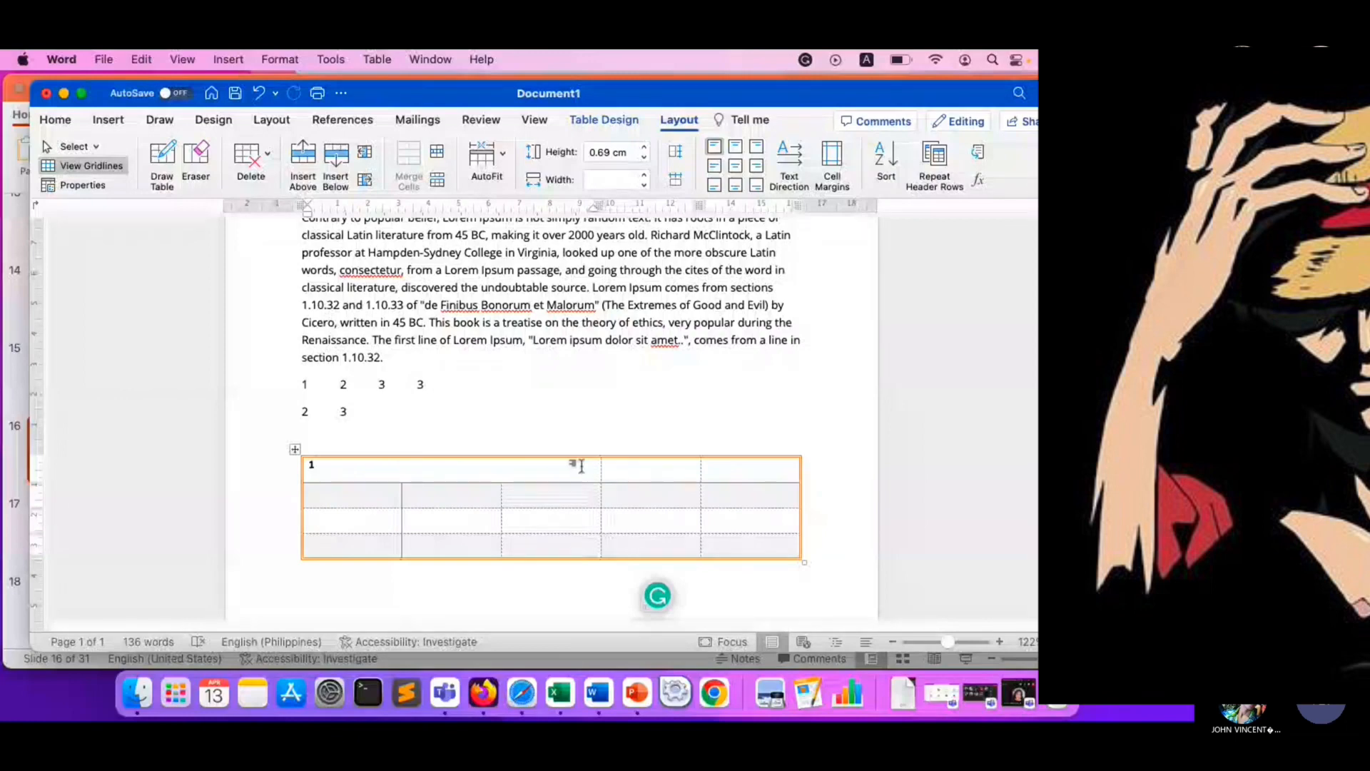
- Insert a new row above the table's third row
click(674, 121)
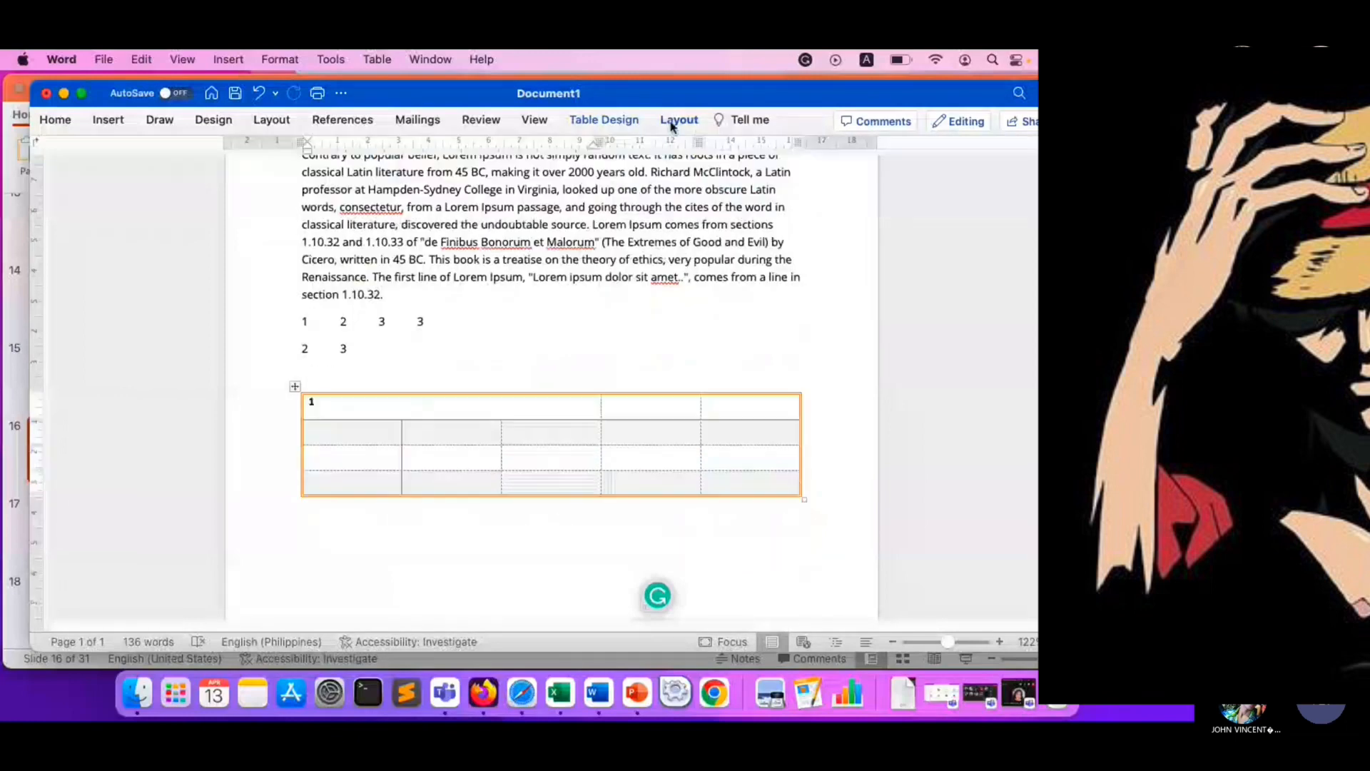
click(673, 122)
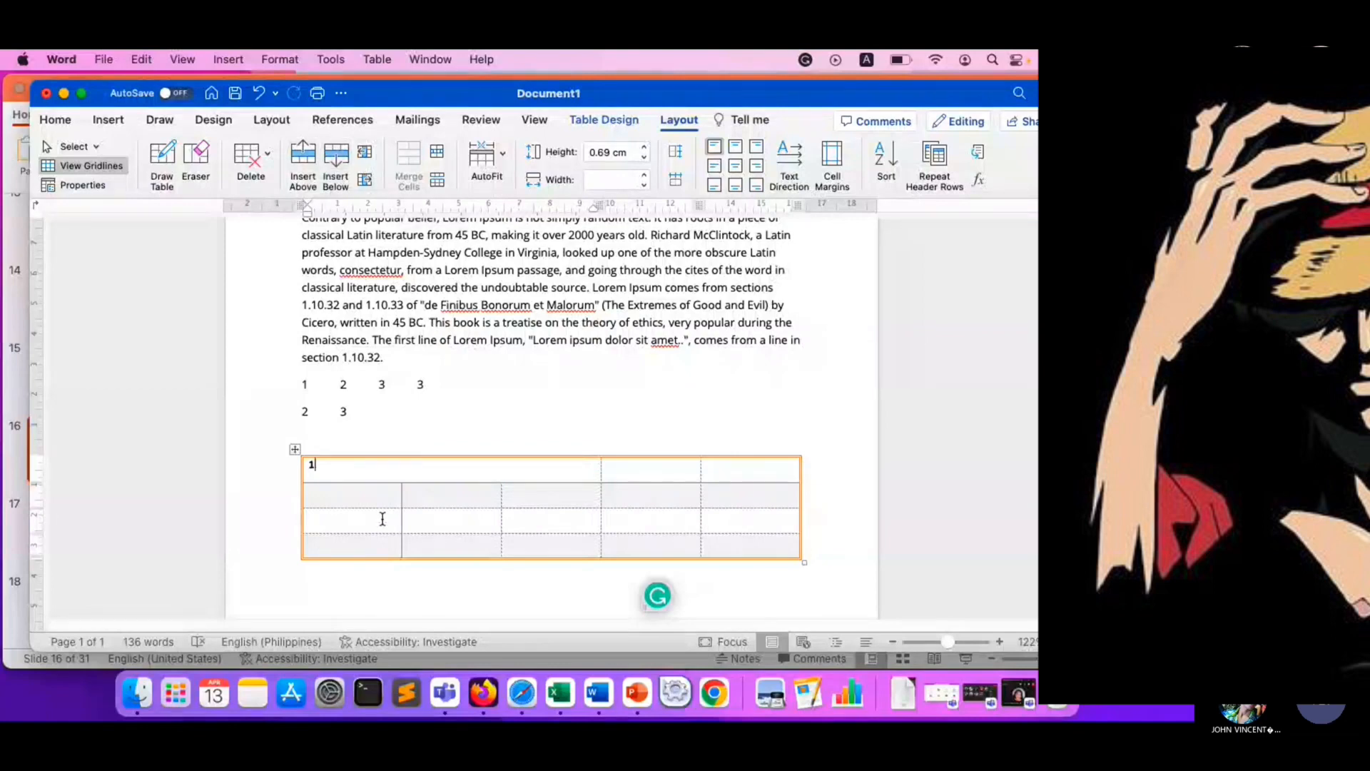
click(333, 520)
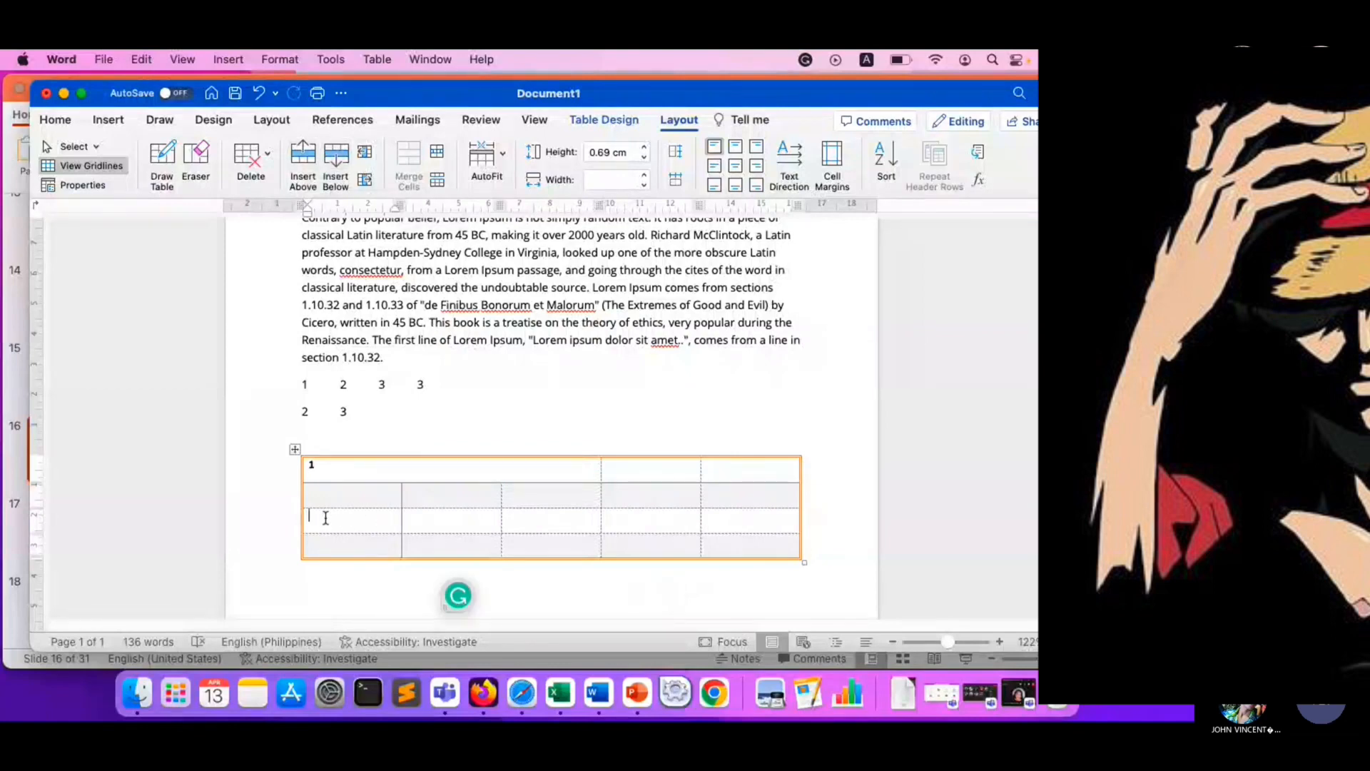
click(301, 164)
drag(331, 520, 831, 532)
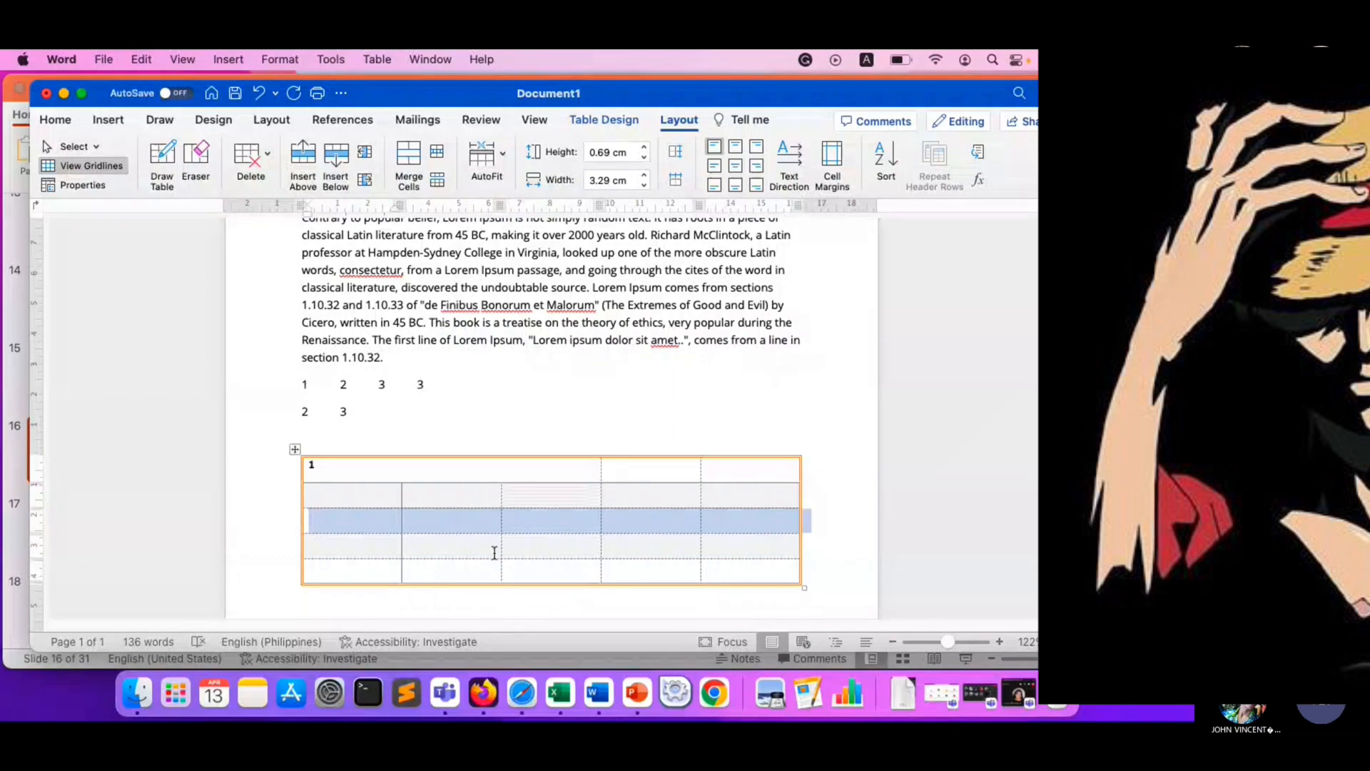
- Insert another row below the table's fourth row
scroll(428, 532, down, 2)
right_click(350, 512)
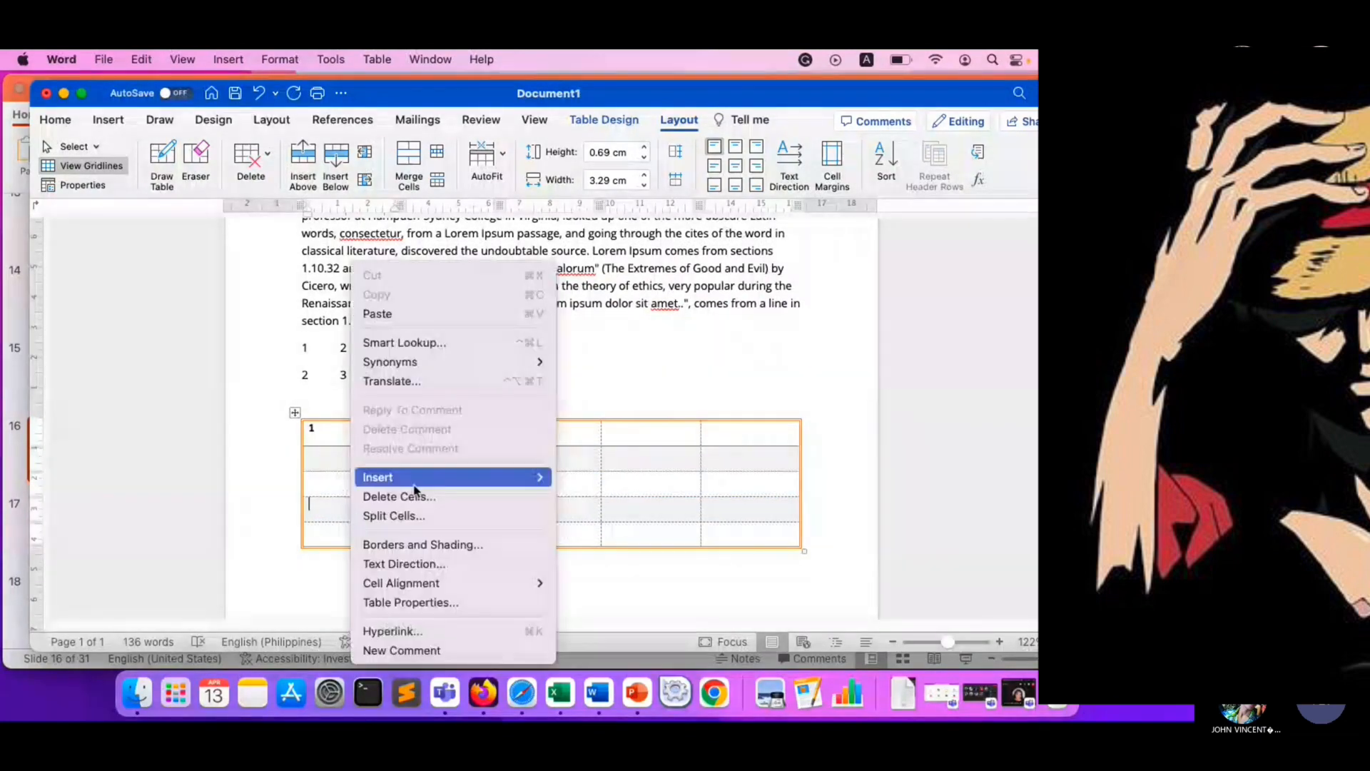
mouse_move(414, 488)
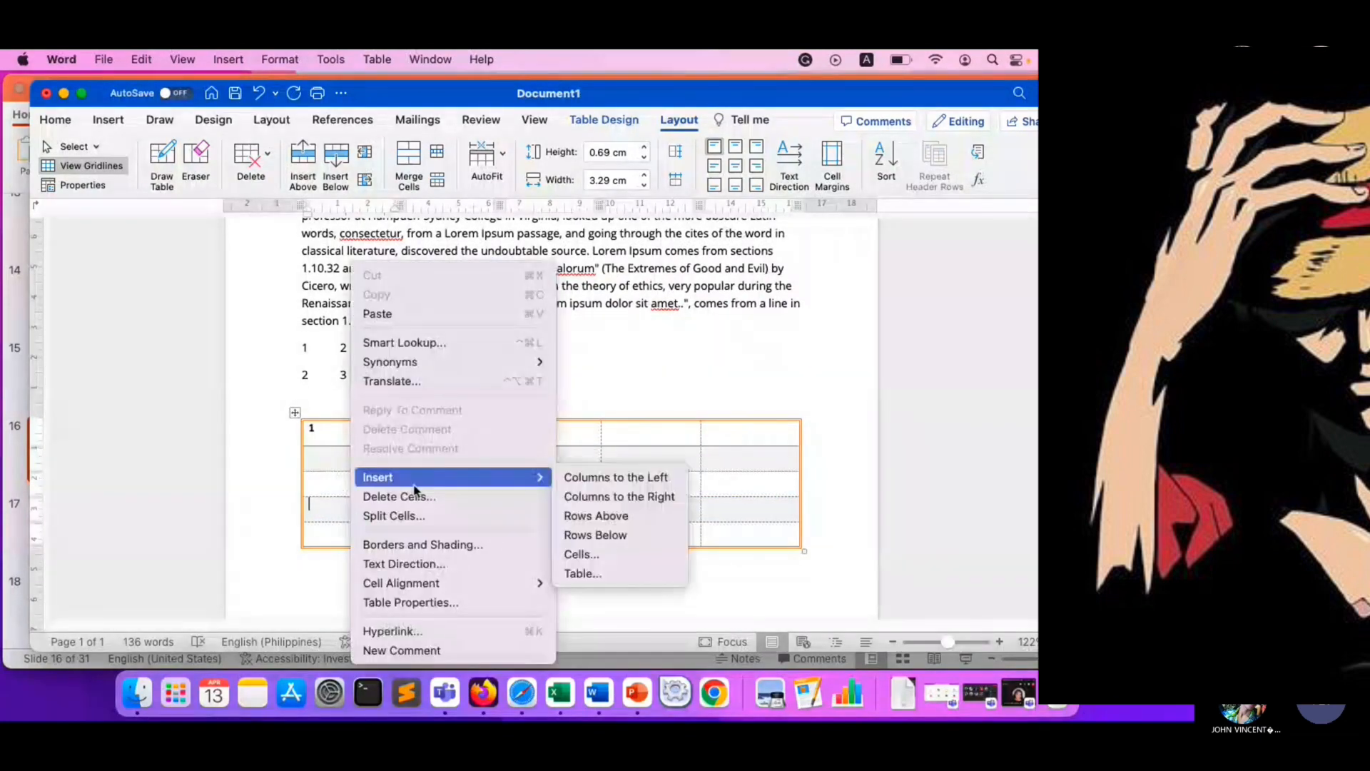
click(623, 531)
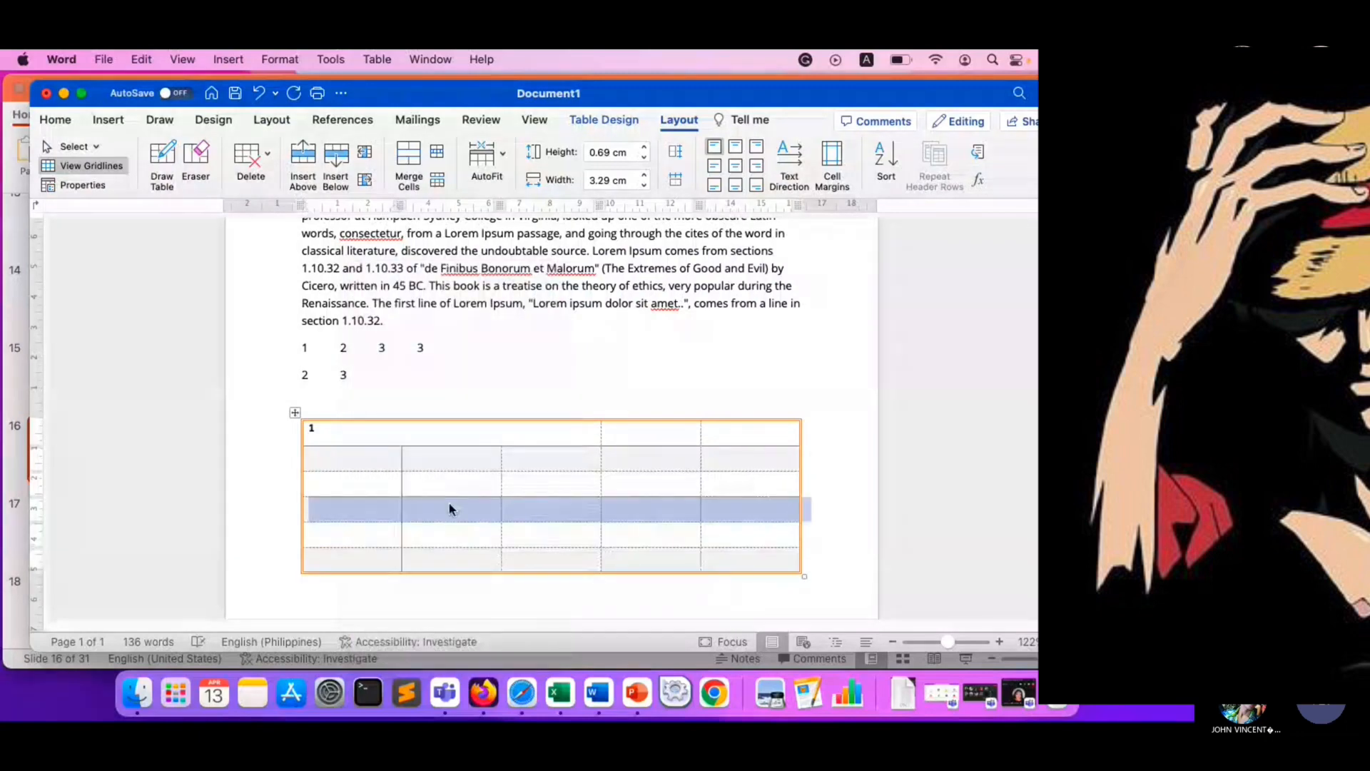
click(542, 501)
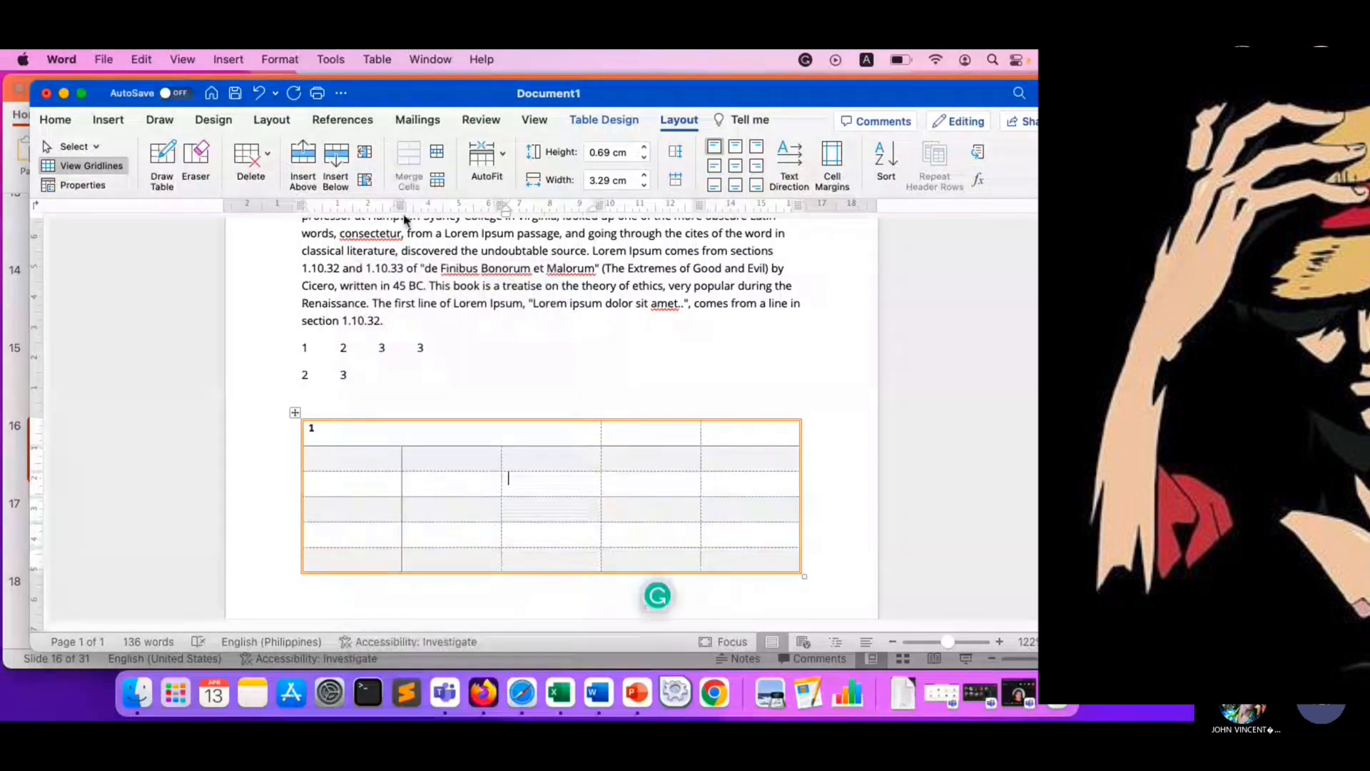
- Review where the Insert tools are, and compare the Table Design and table Layout tools with the whole table selected
click(108, 120)
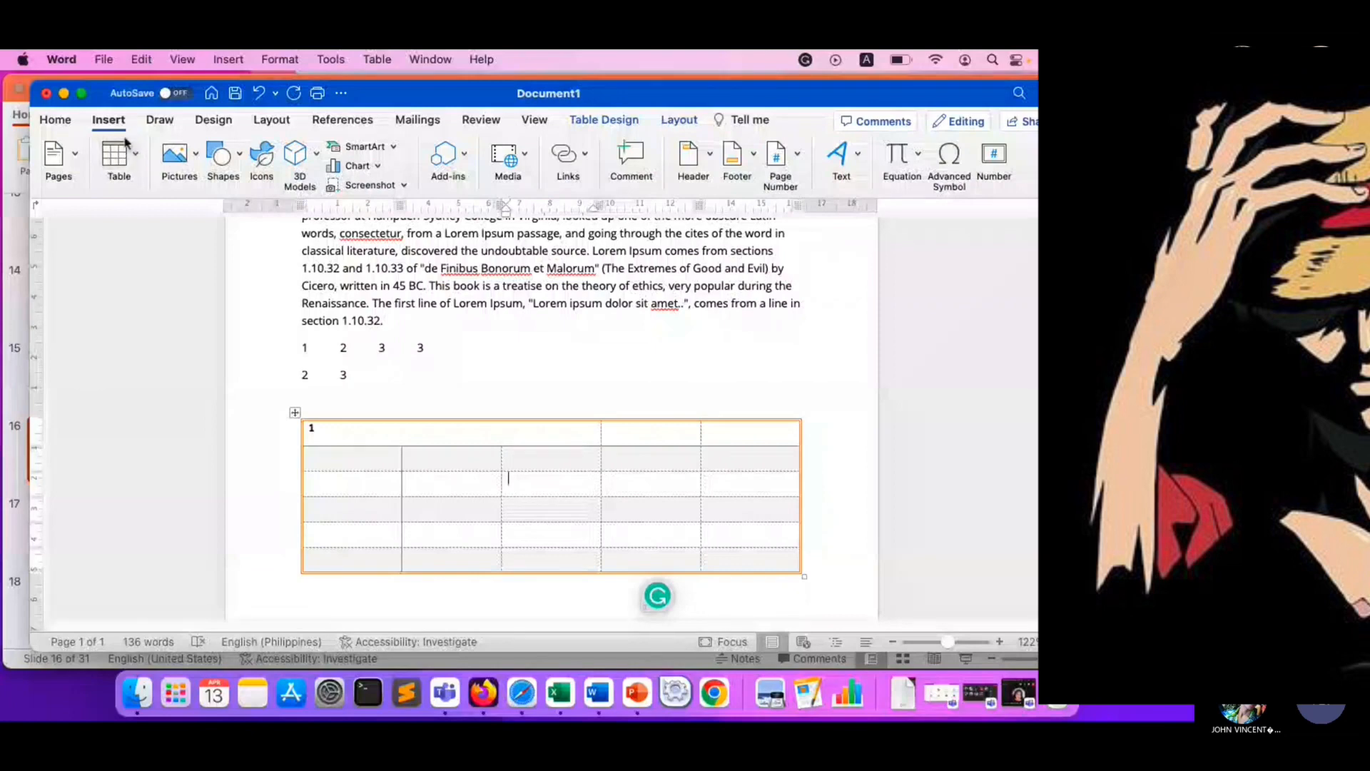
click(294, 412)
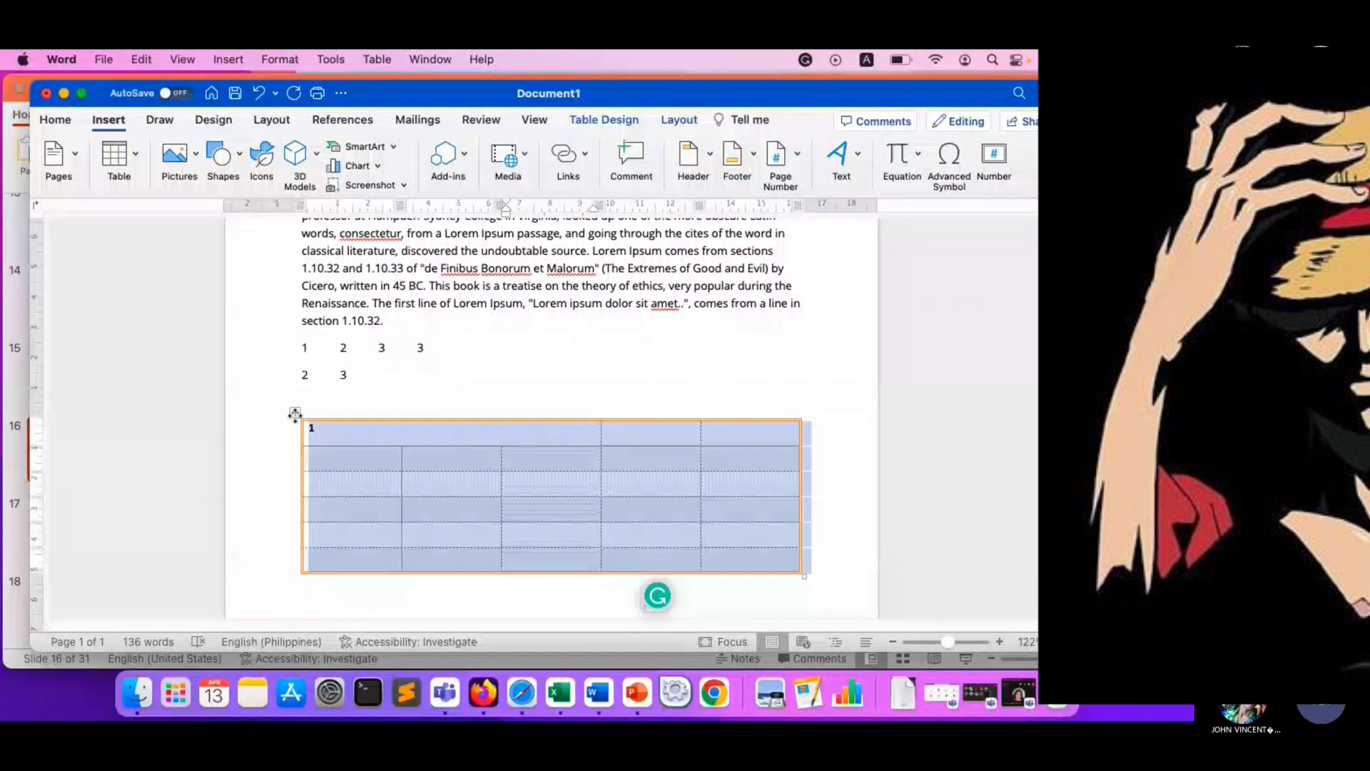
click(606, 121)
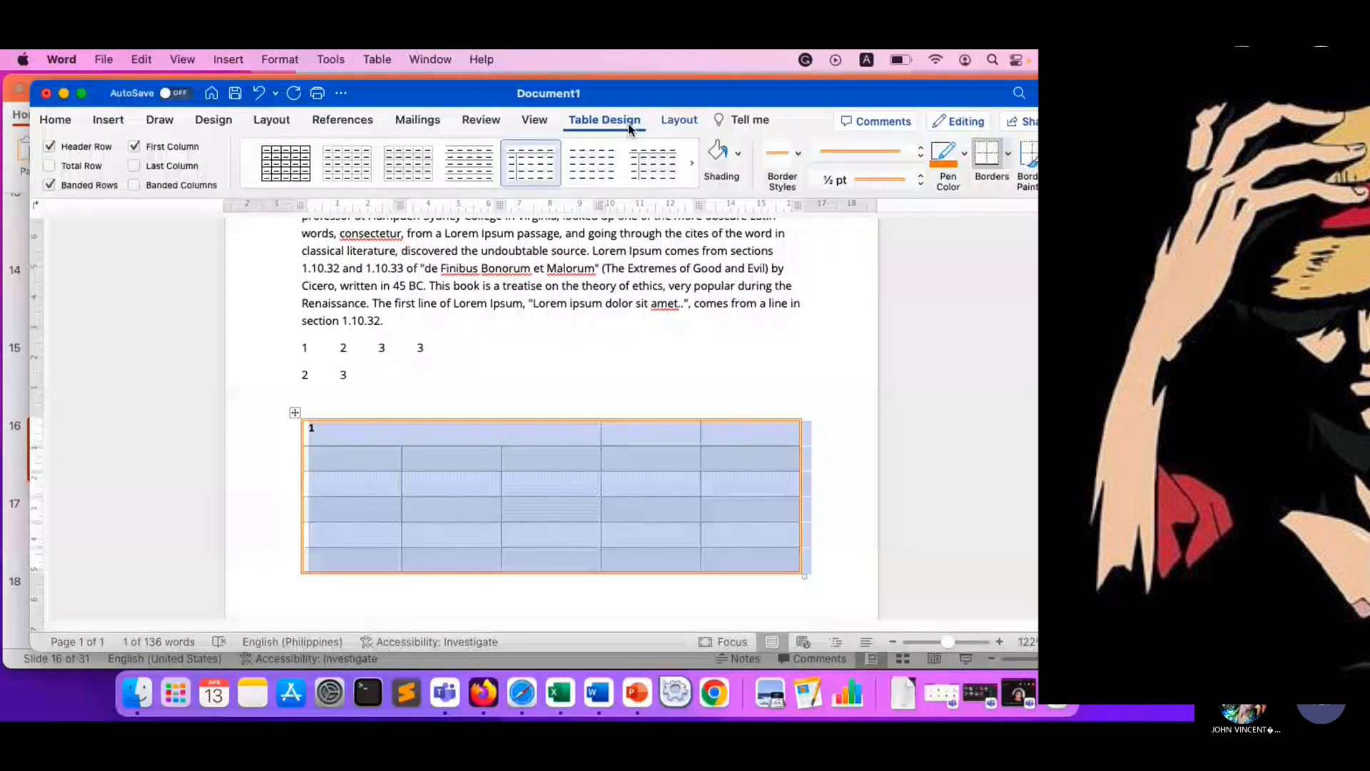
click(679, 123)
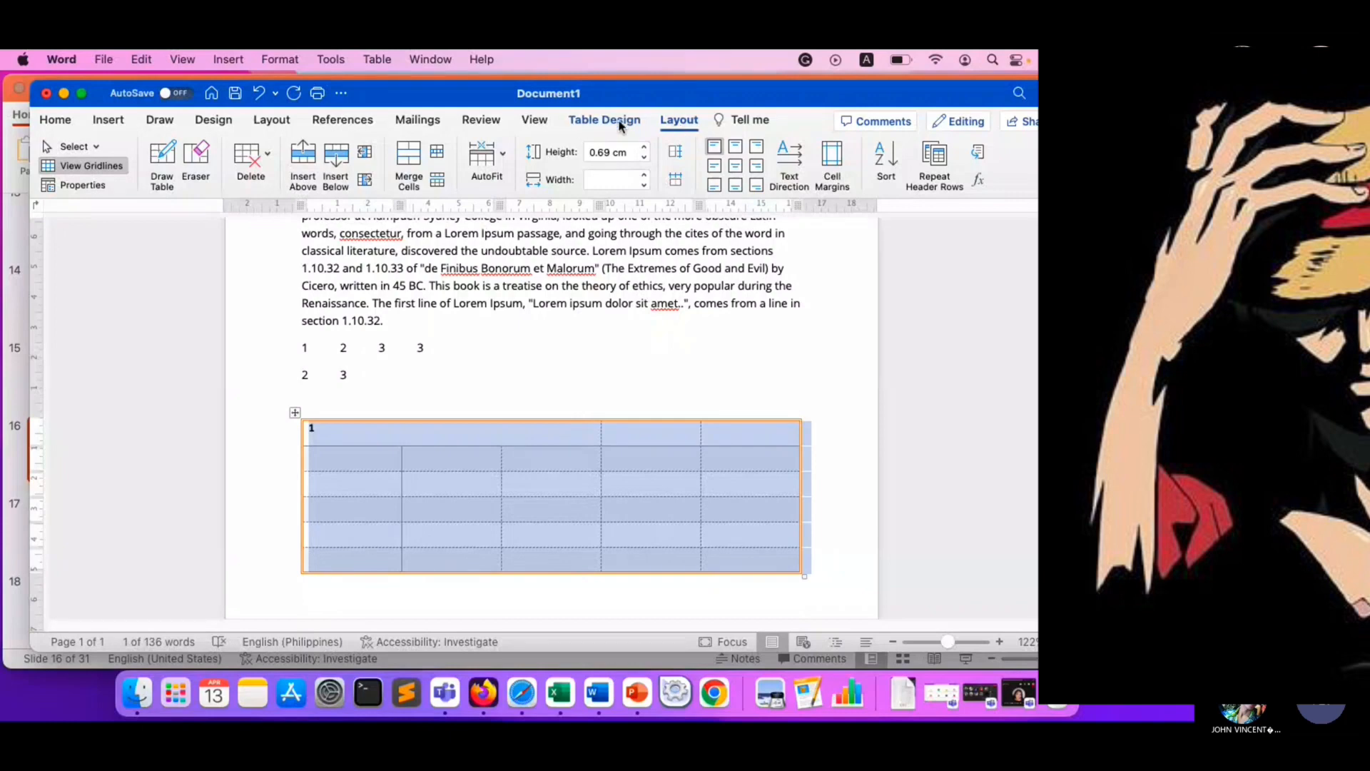
click(621, 123)
click(678, 121)
click(607, 123)
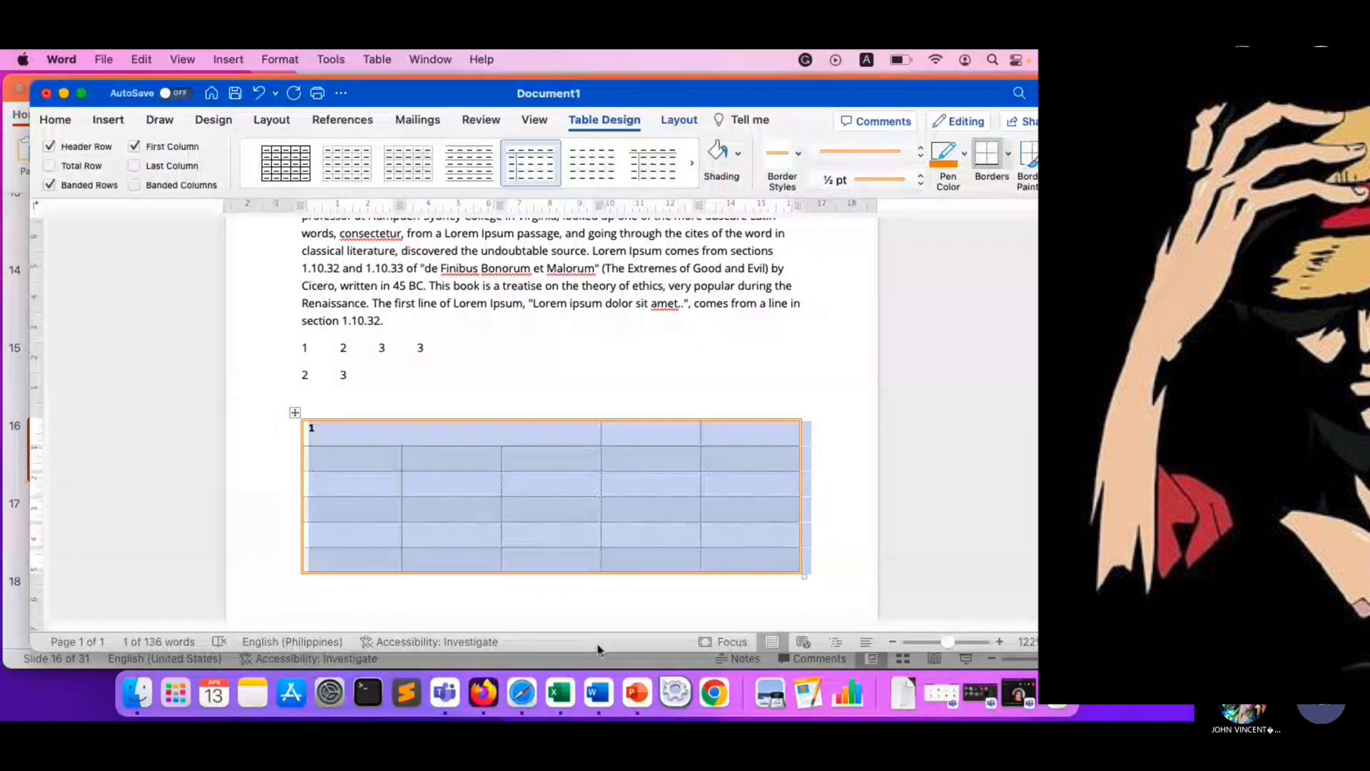
- Switch back to the Tables slide in PowerPoint and highlight the "weight of the line" and "theme color" instructions
drag(47, 96, 148, 93)
click(111, 95)
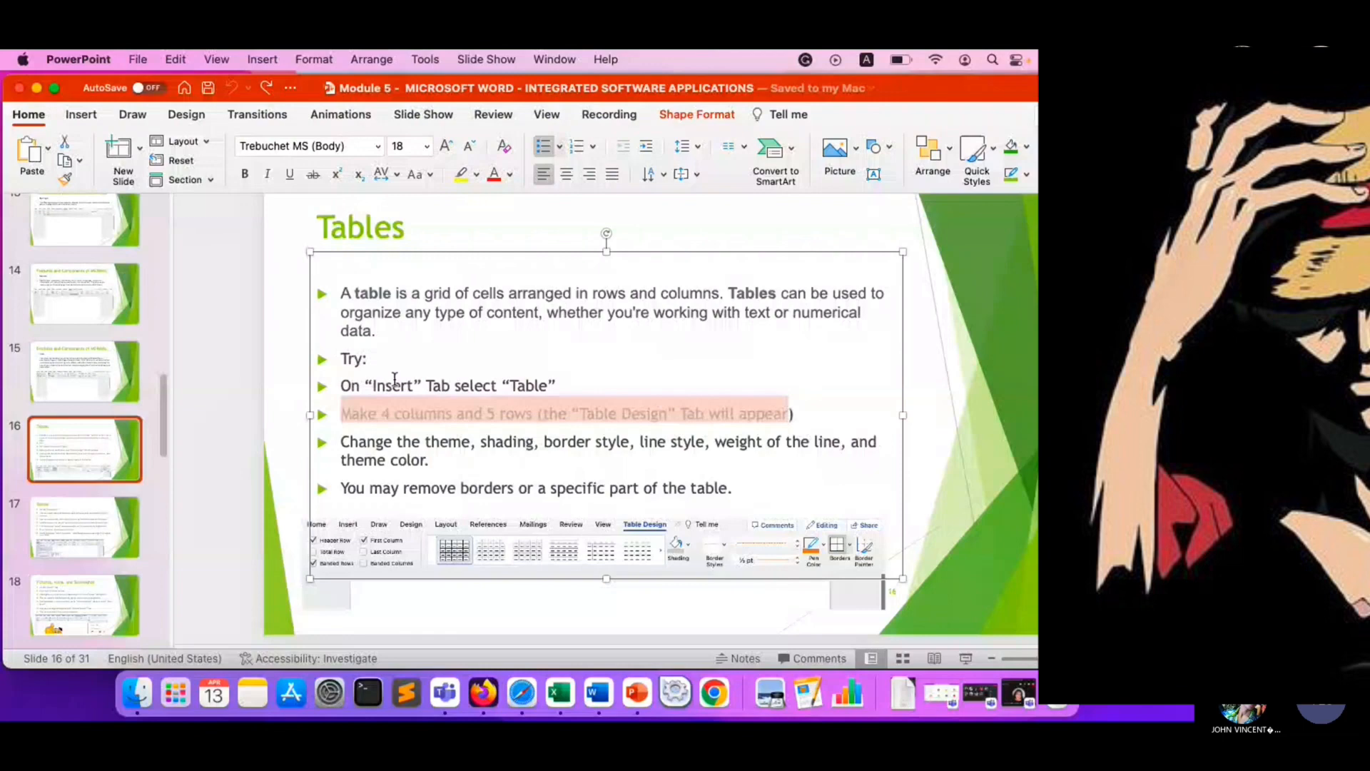
click(393, 232)
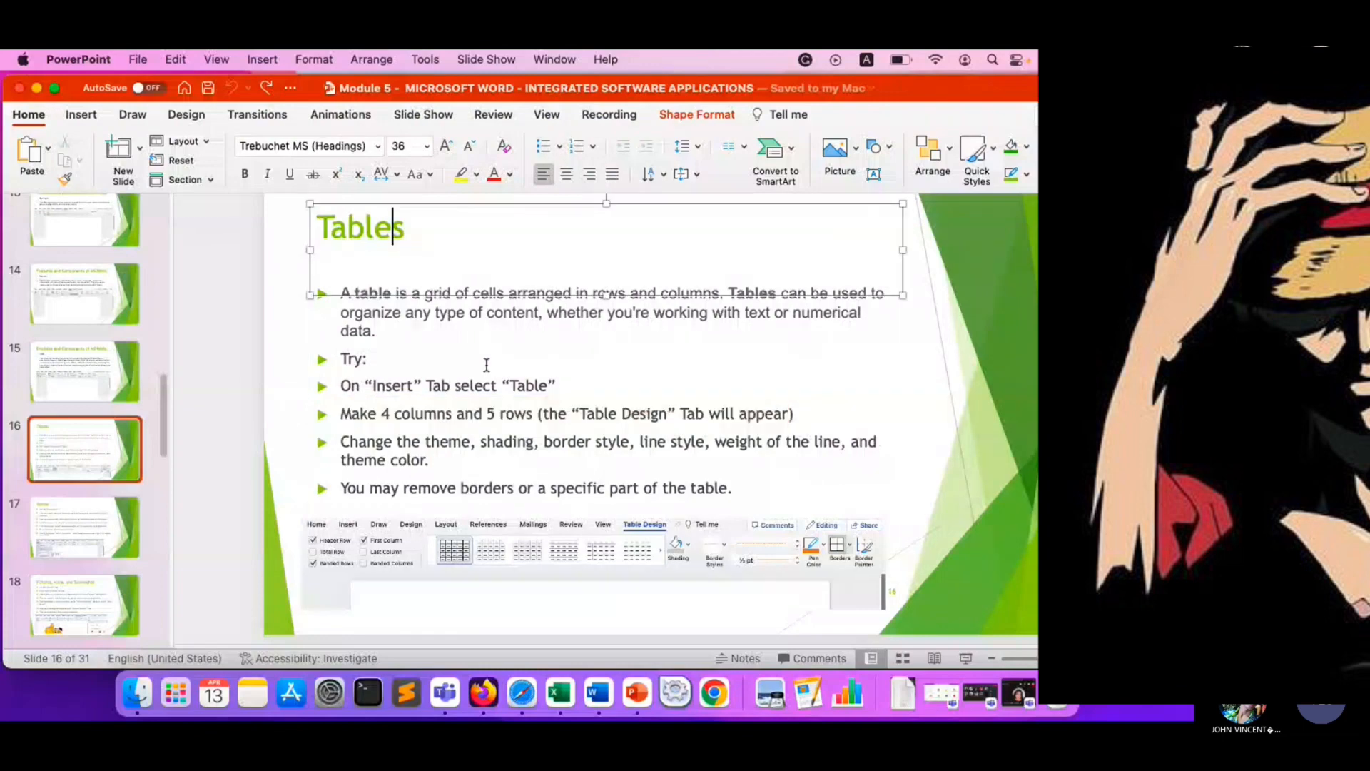
drag(645, 442, 819, 445)
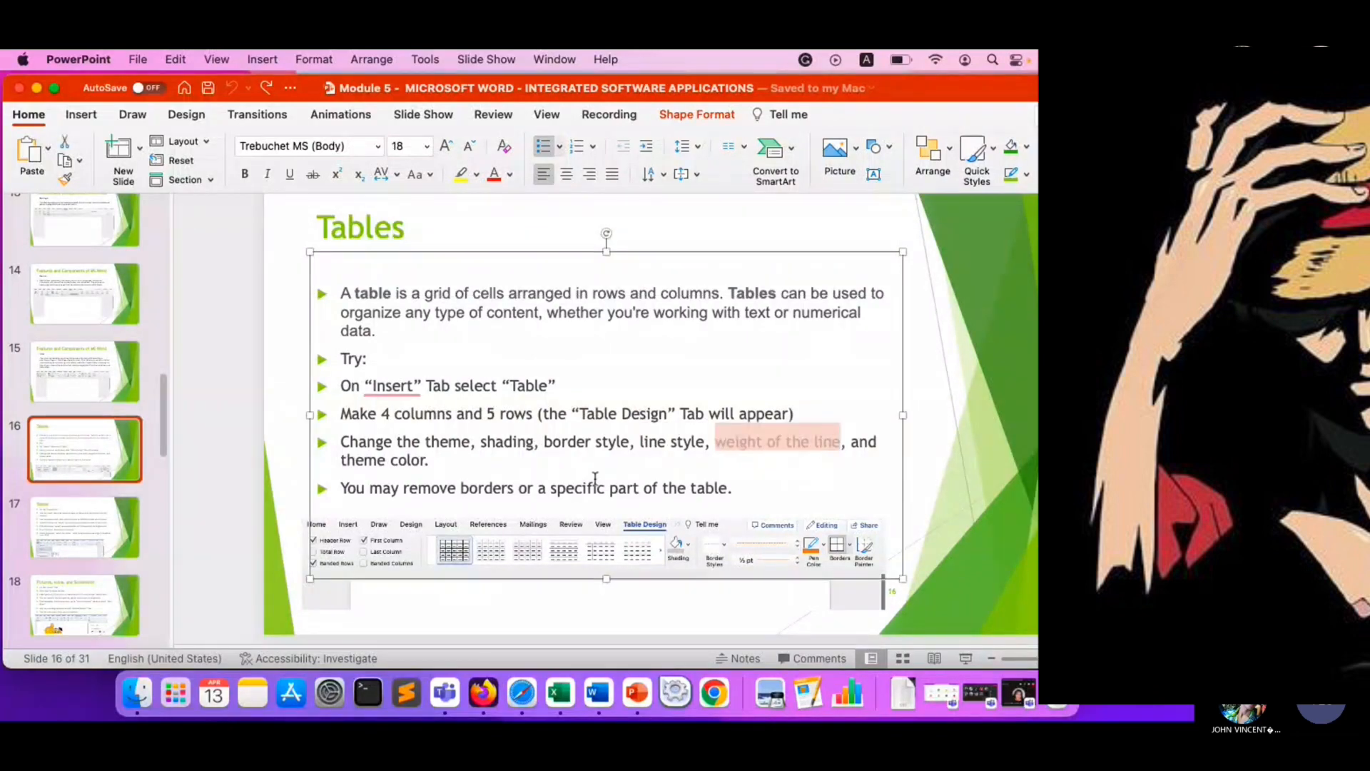
drag(341, 461, 434, 461)
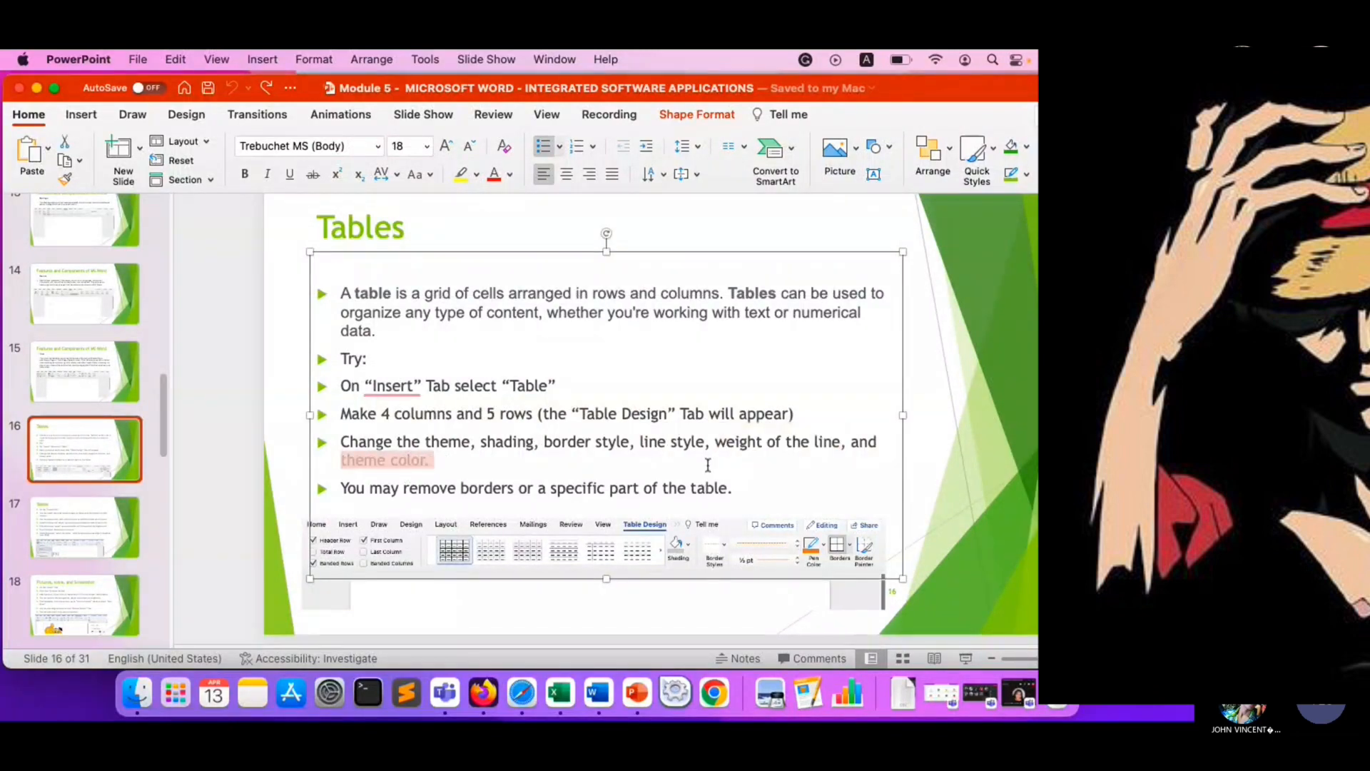